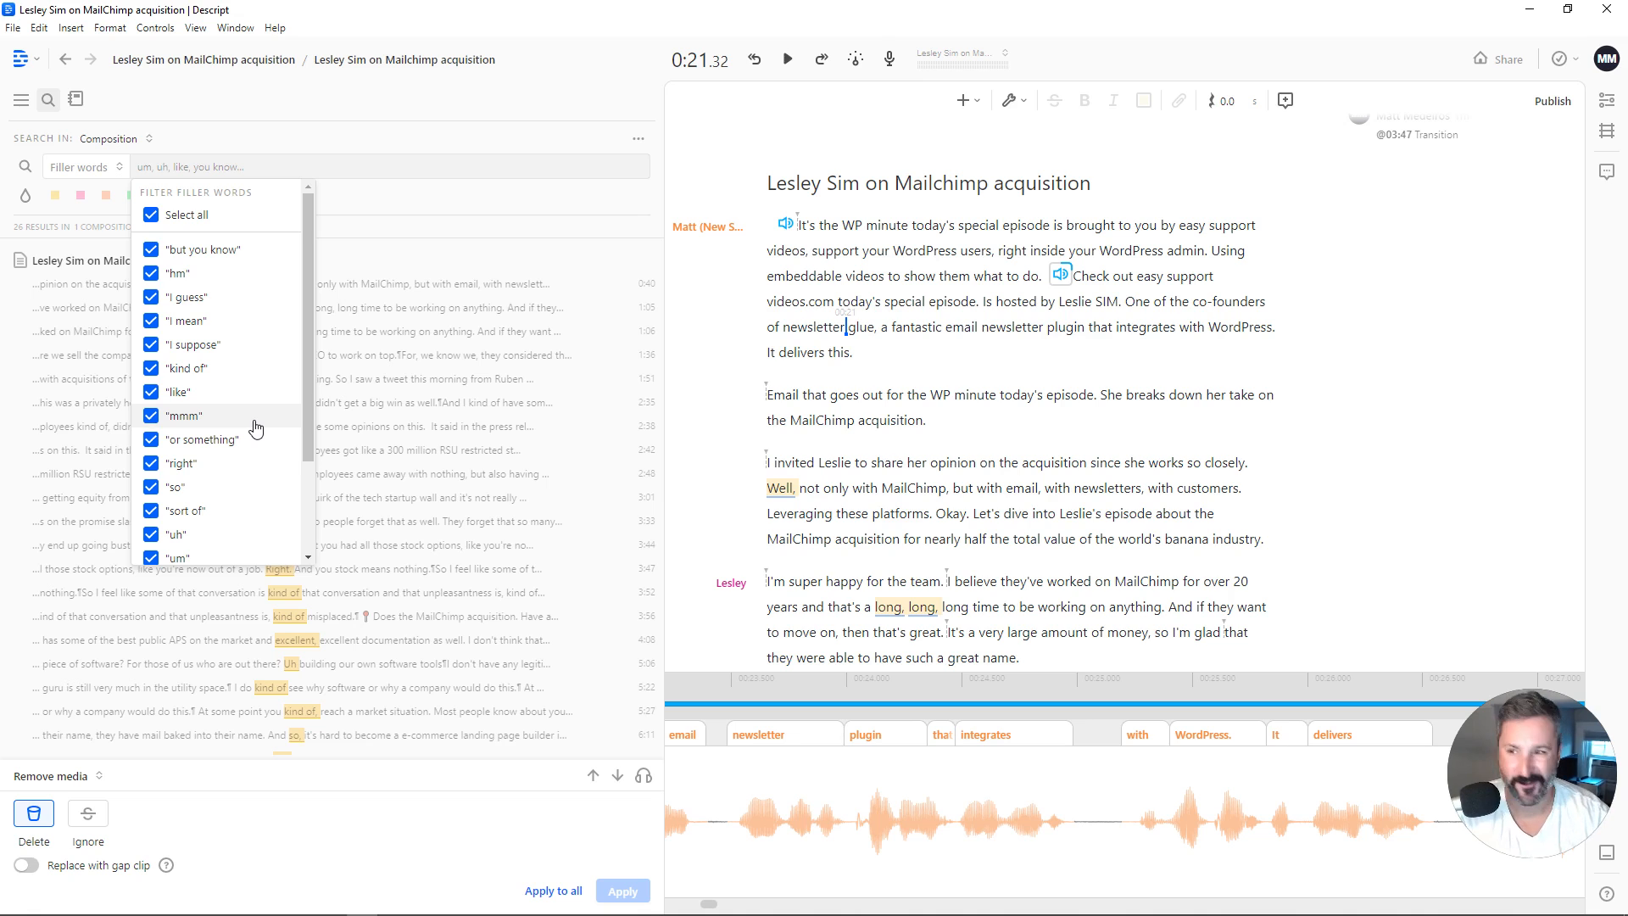
- Close the filler words filter and leave the current MailChimp project for the Drive view
left_click(942, 303)
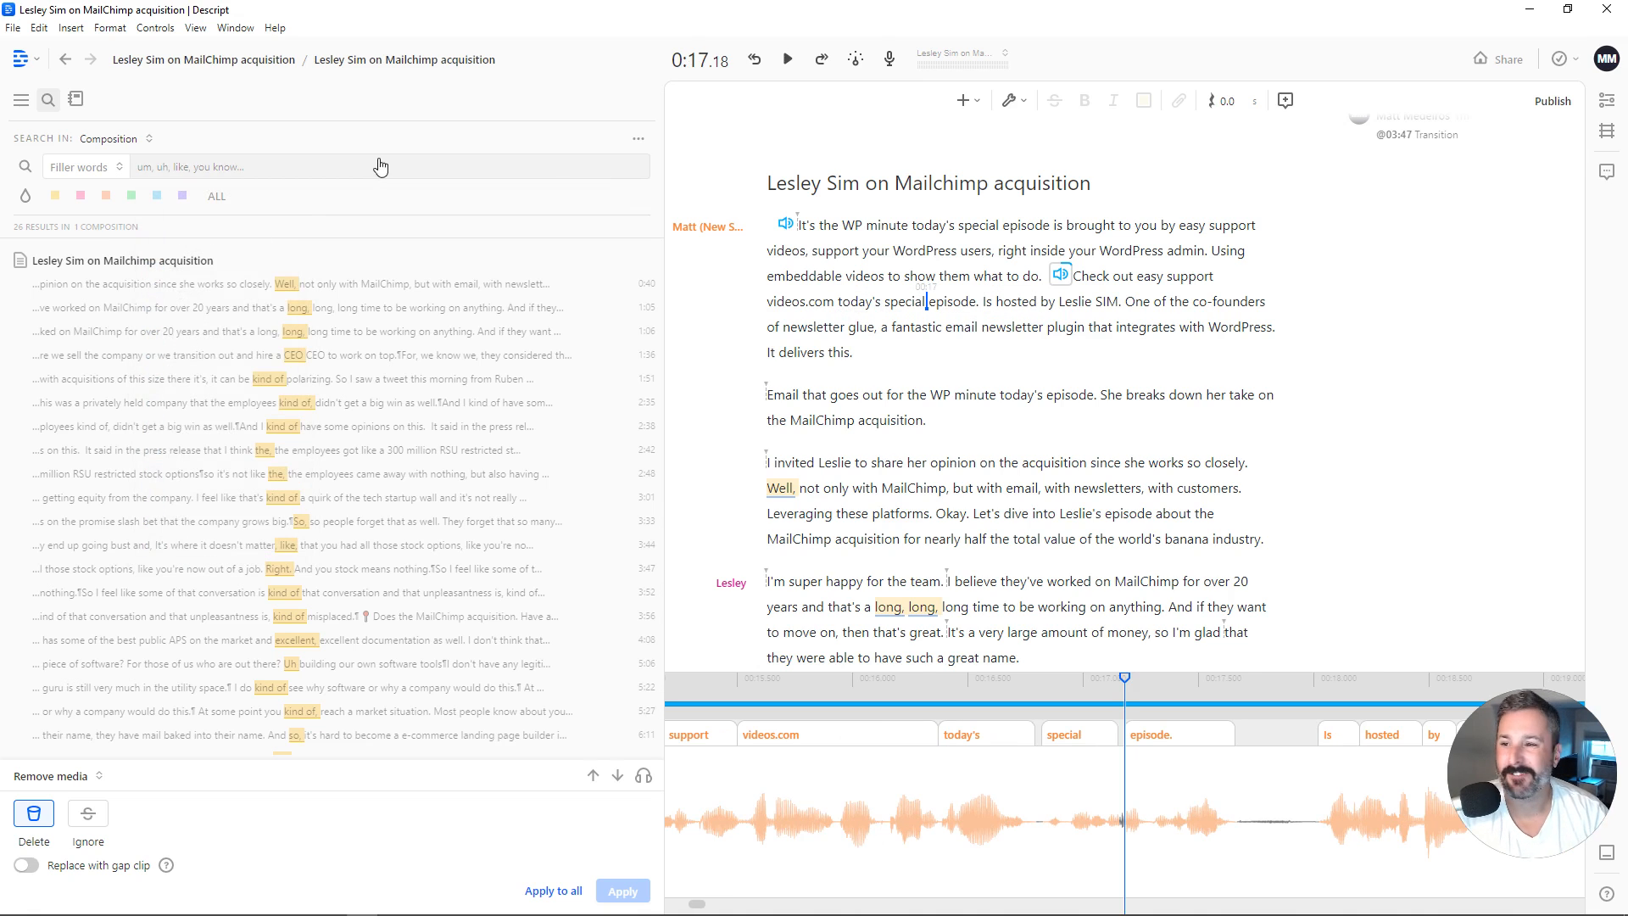
left_click(66, 60)
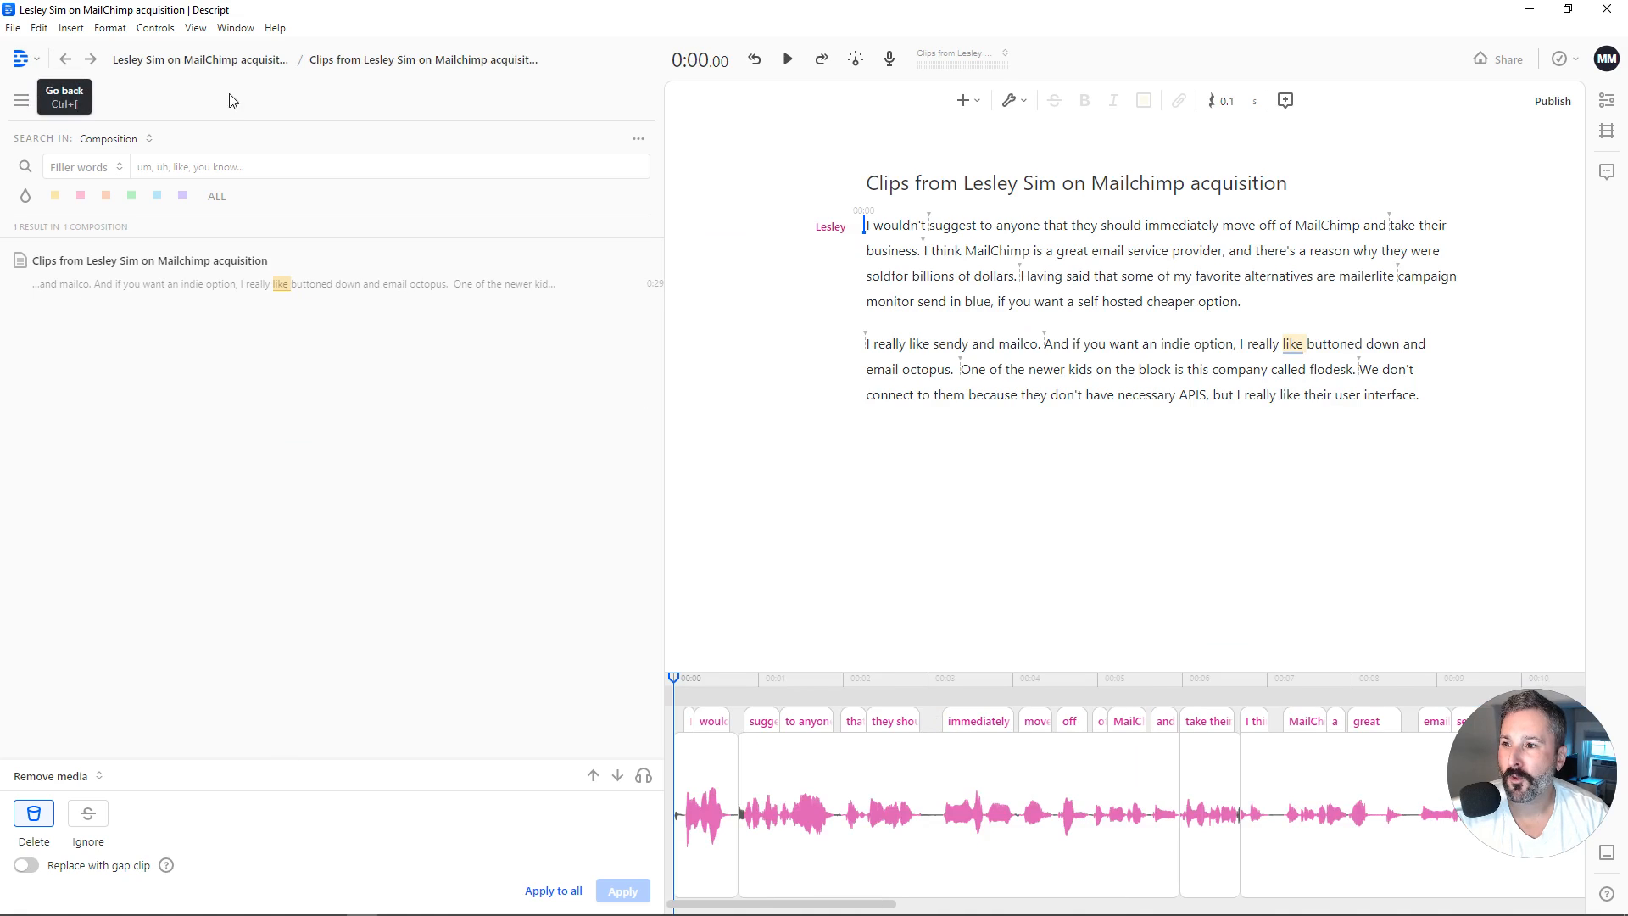
left_click(21, 59)
left_click(63, 87)
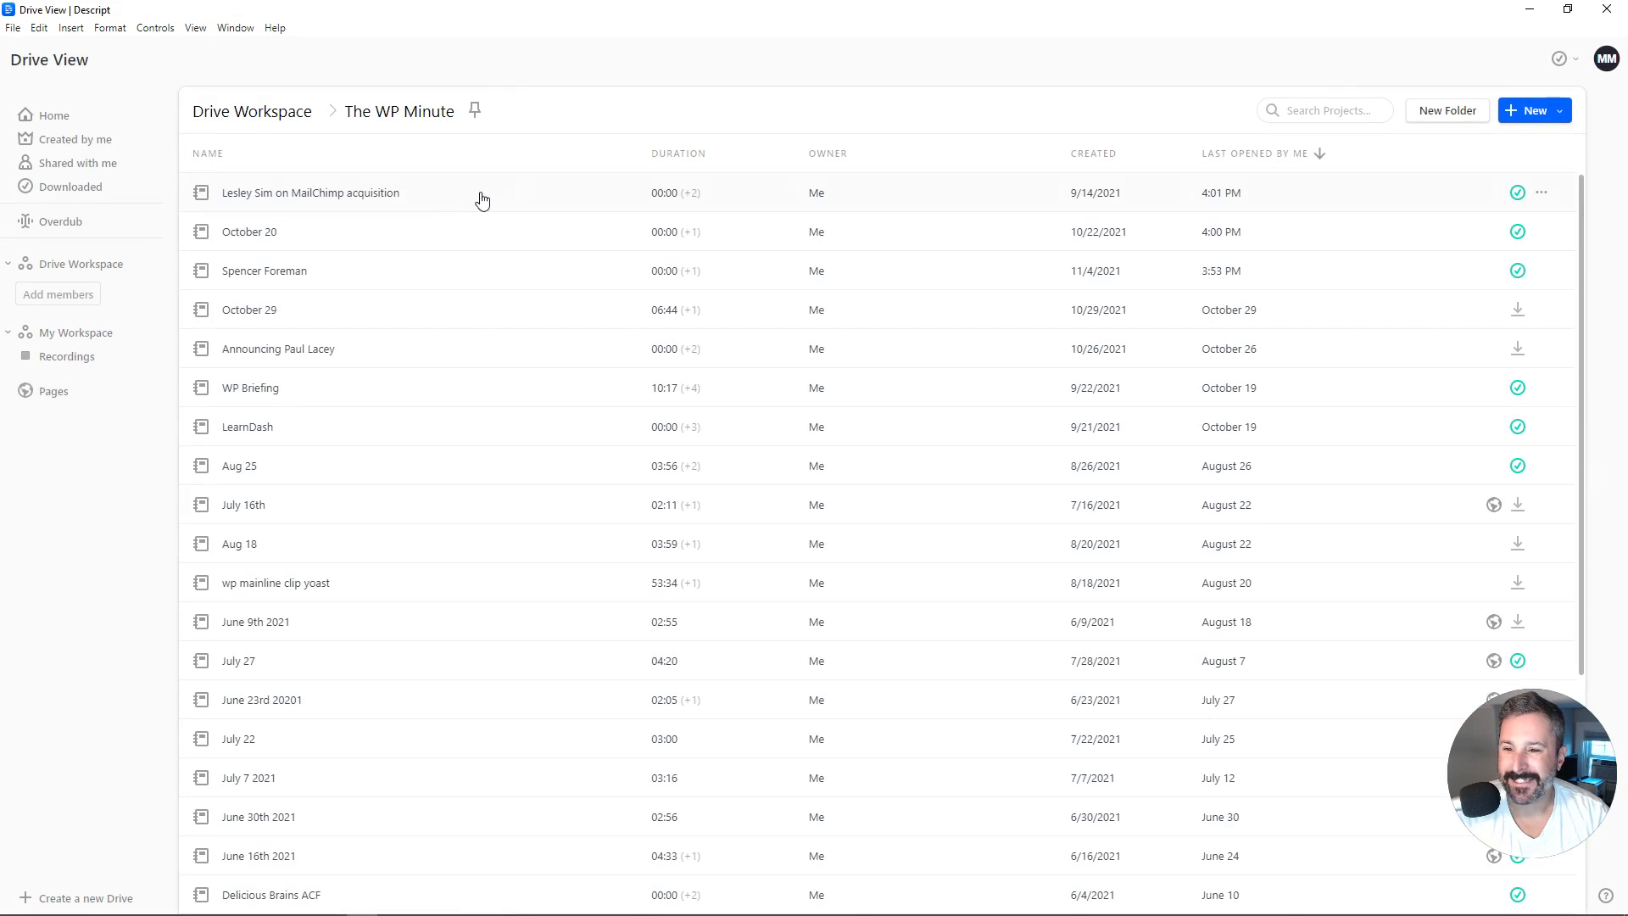
- Open the guest interview project created 10/21/2021 from the Matt Report Podcast folder in Drive Workspace
left_click(273, 120)
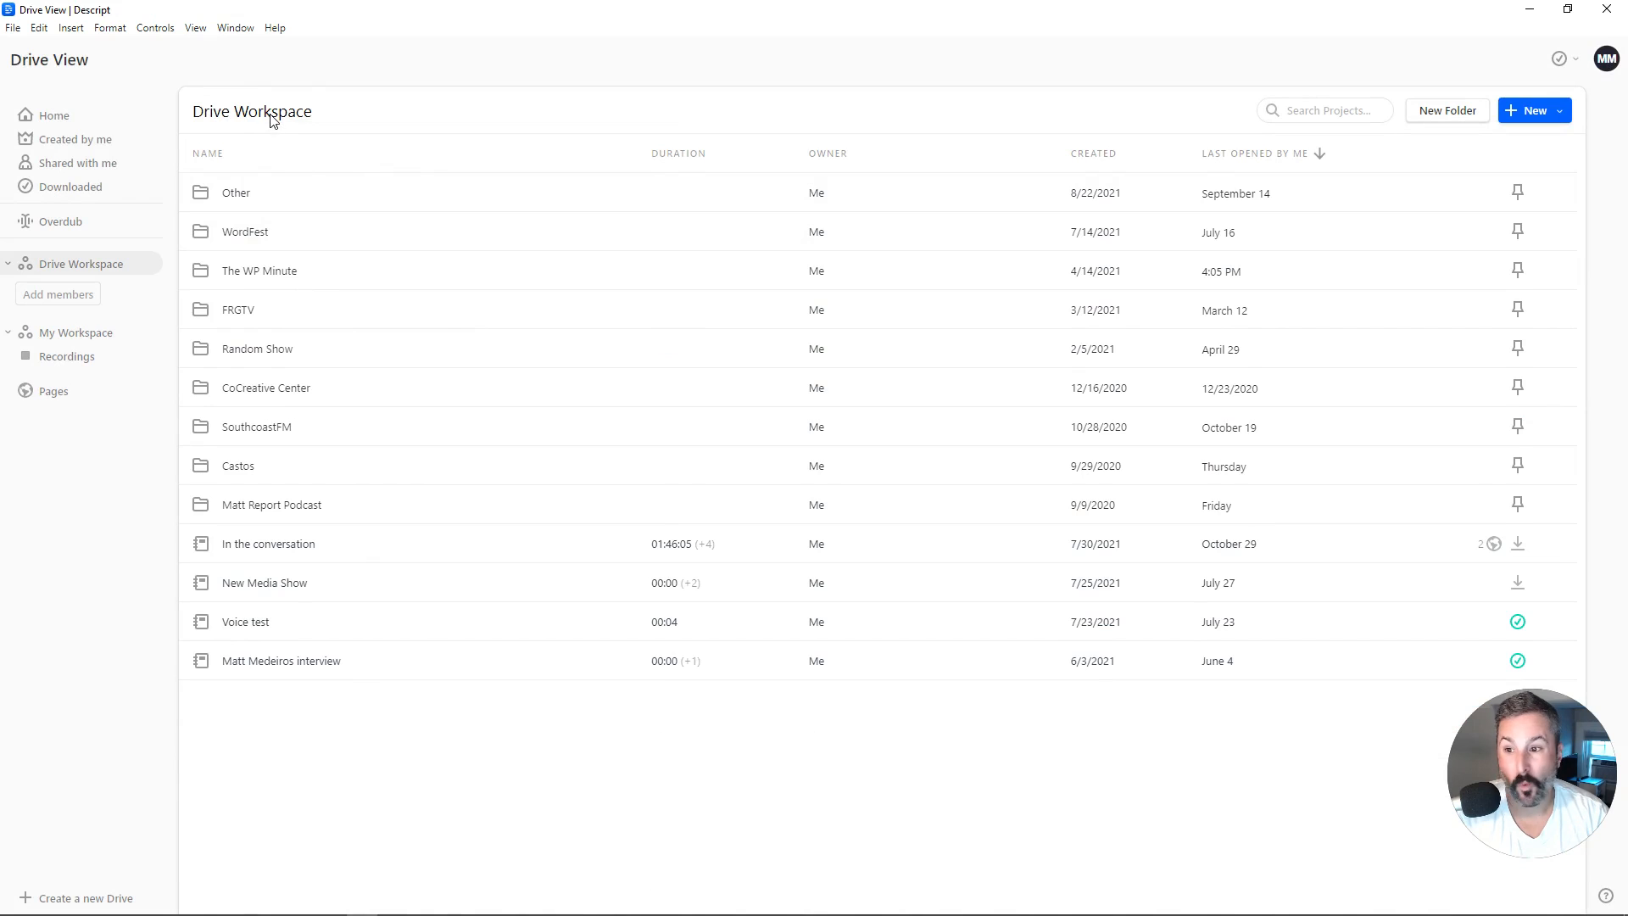
left_click(252, 509)
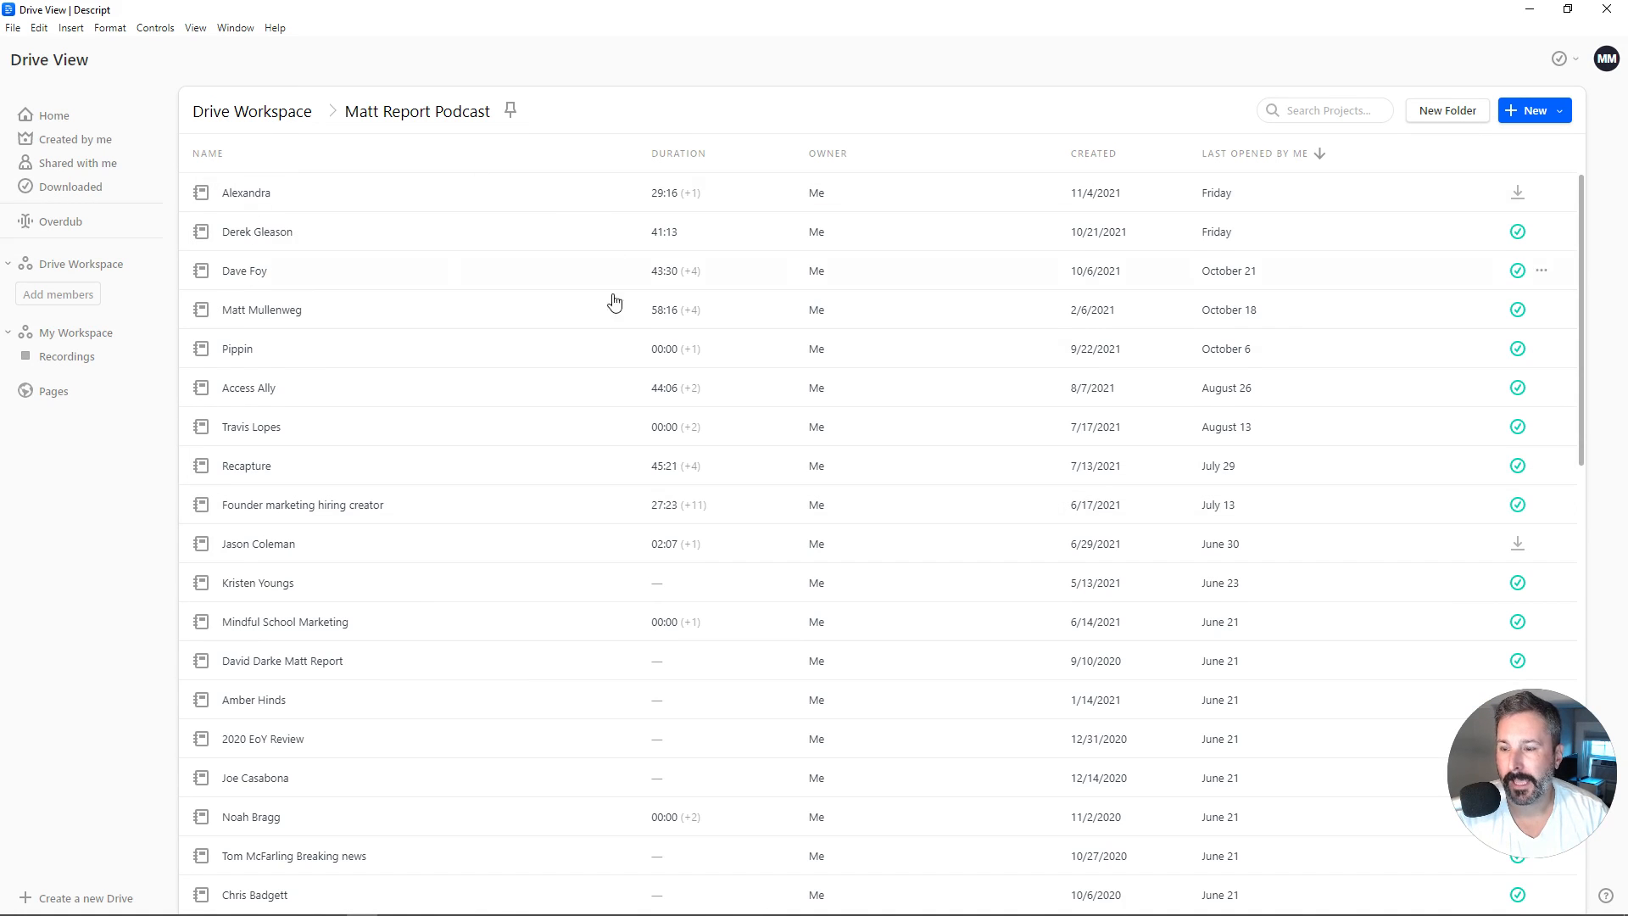
left_click(299, 239)
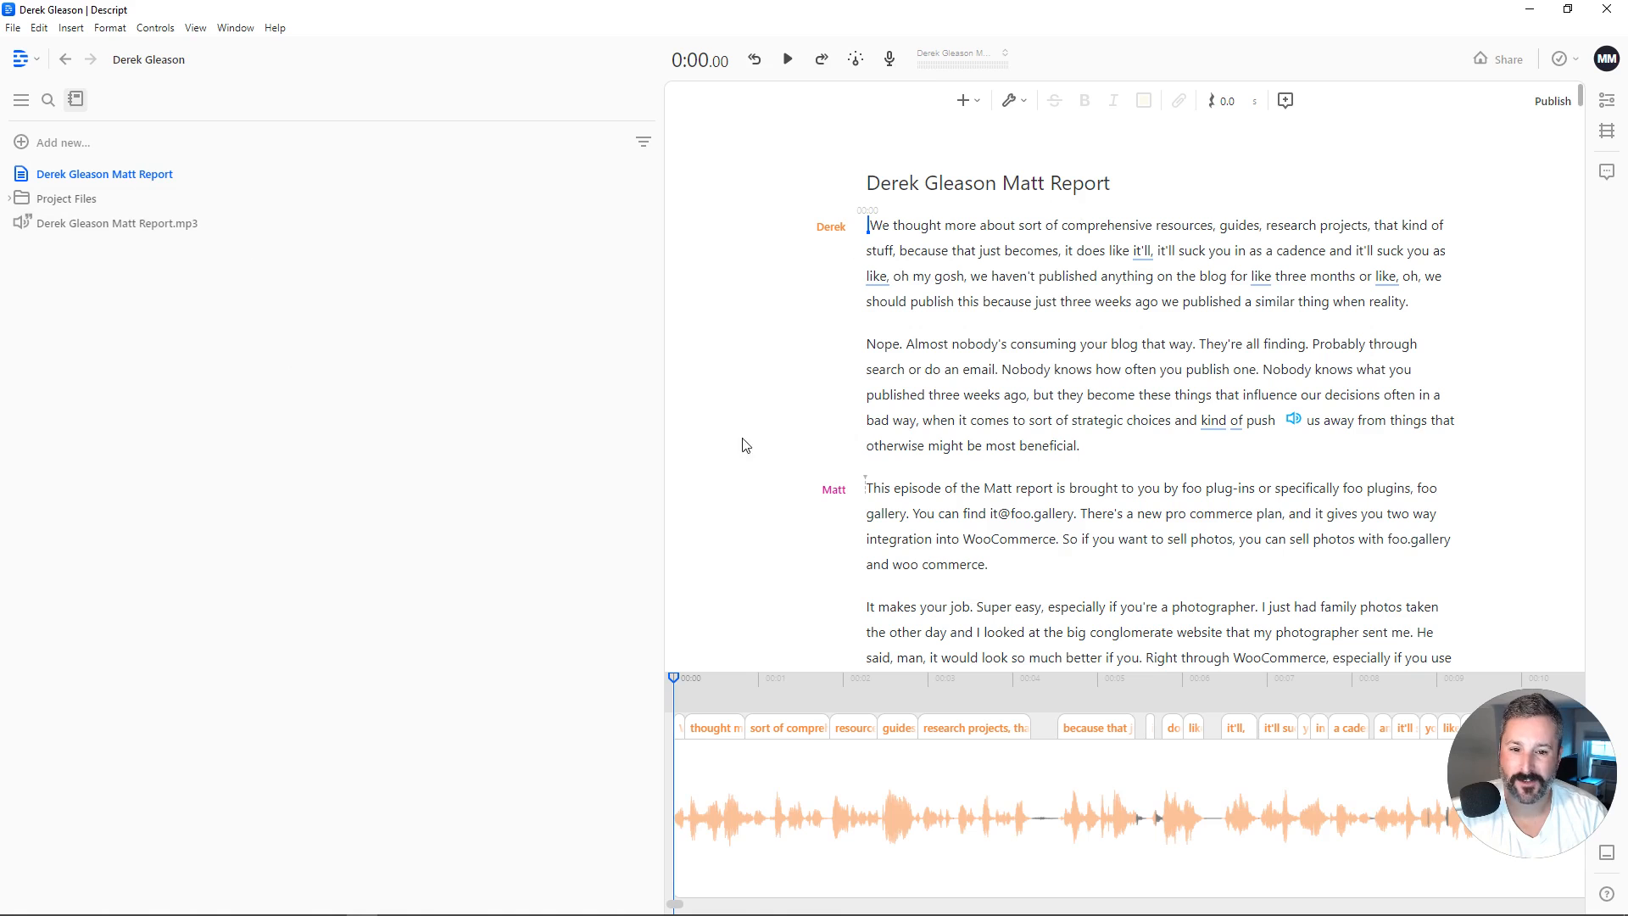
- Narrow the project sidebar and place the playhead before "originally" in the episode's introduction
left_click_drag(665, 577, 223, 584)
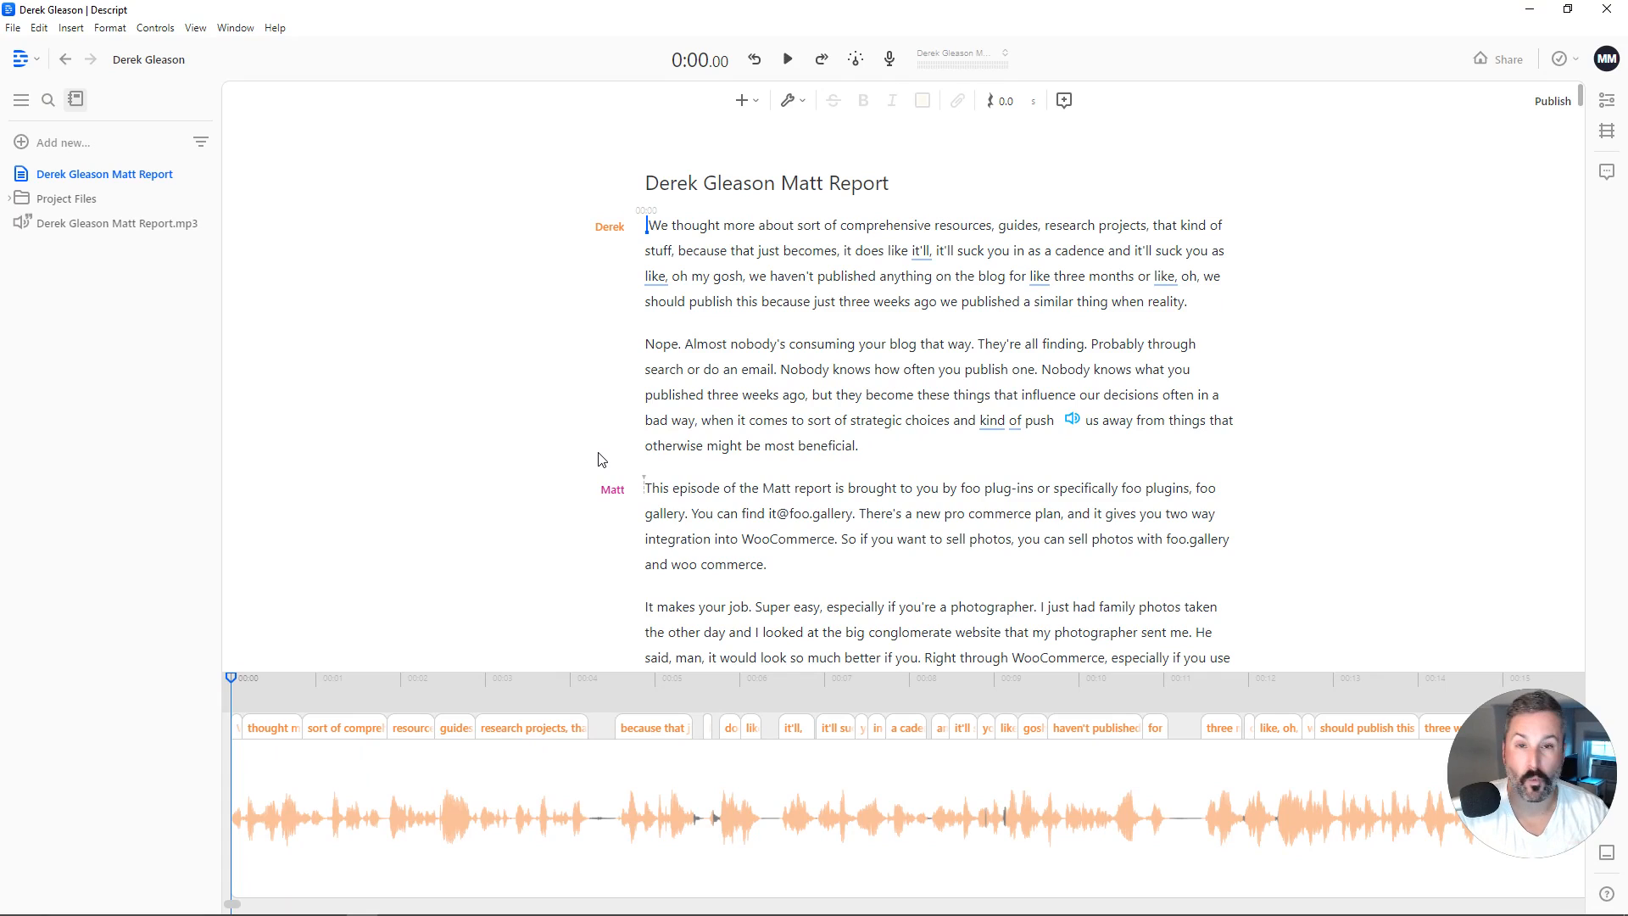
scroll(745, 594, "down", 9)
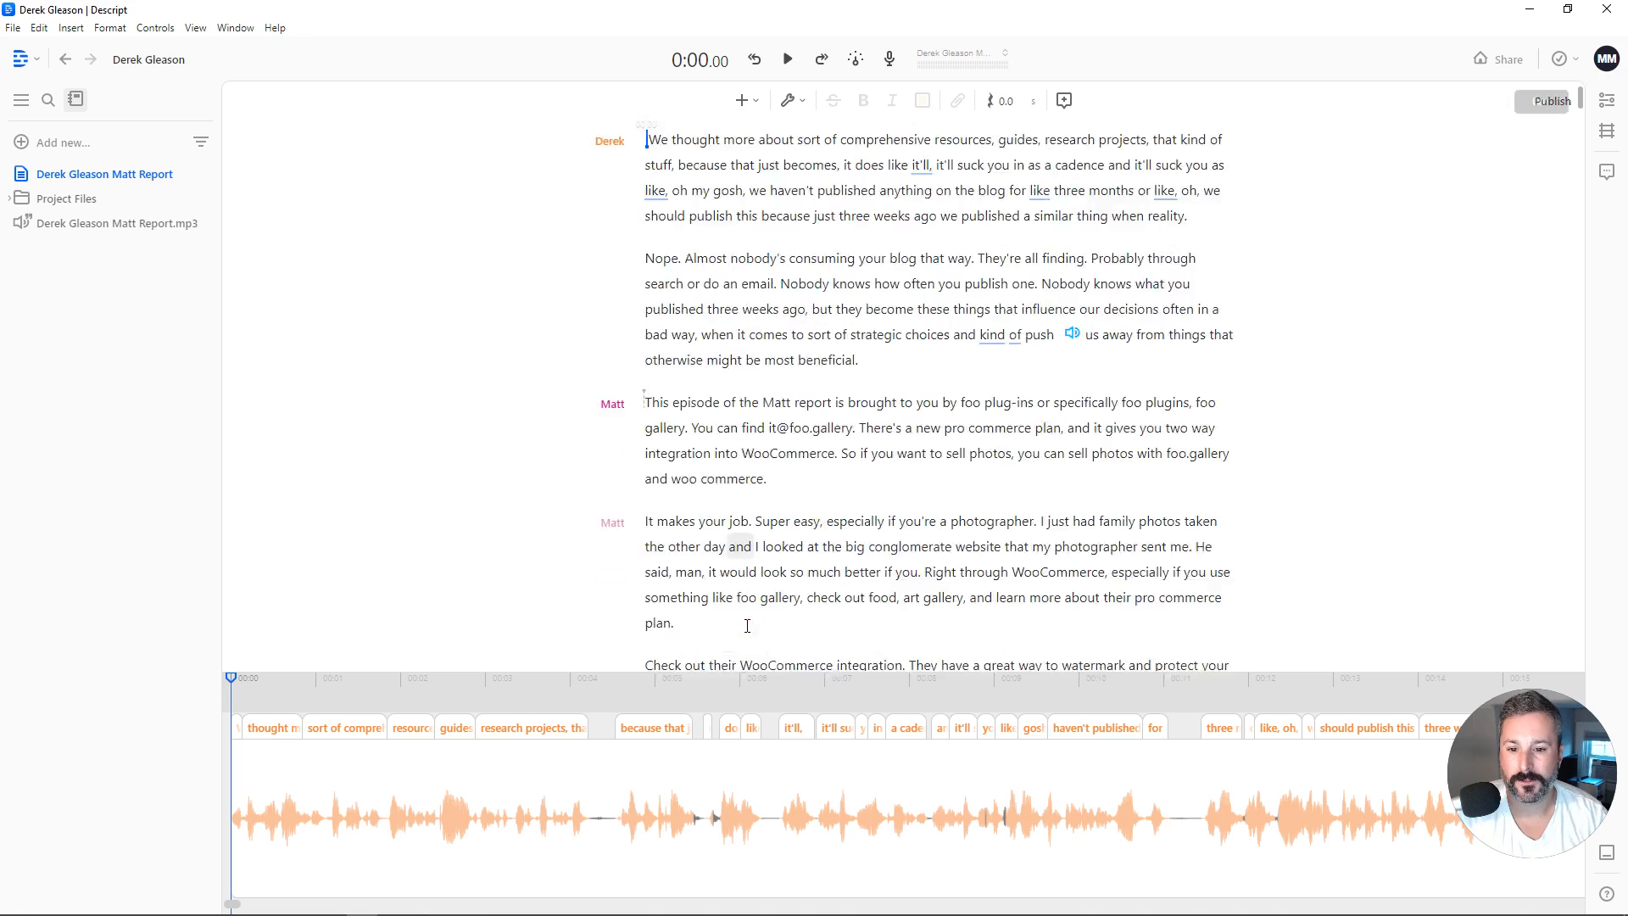
left_click(819, 428)
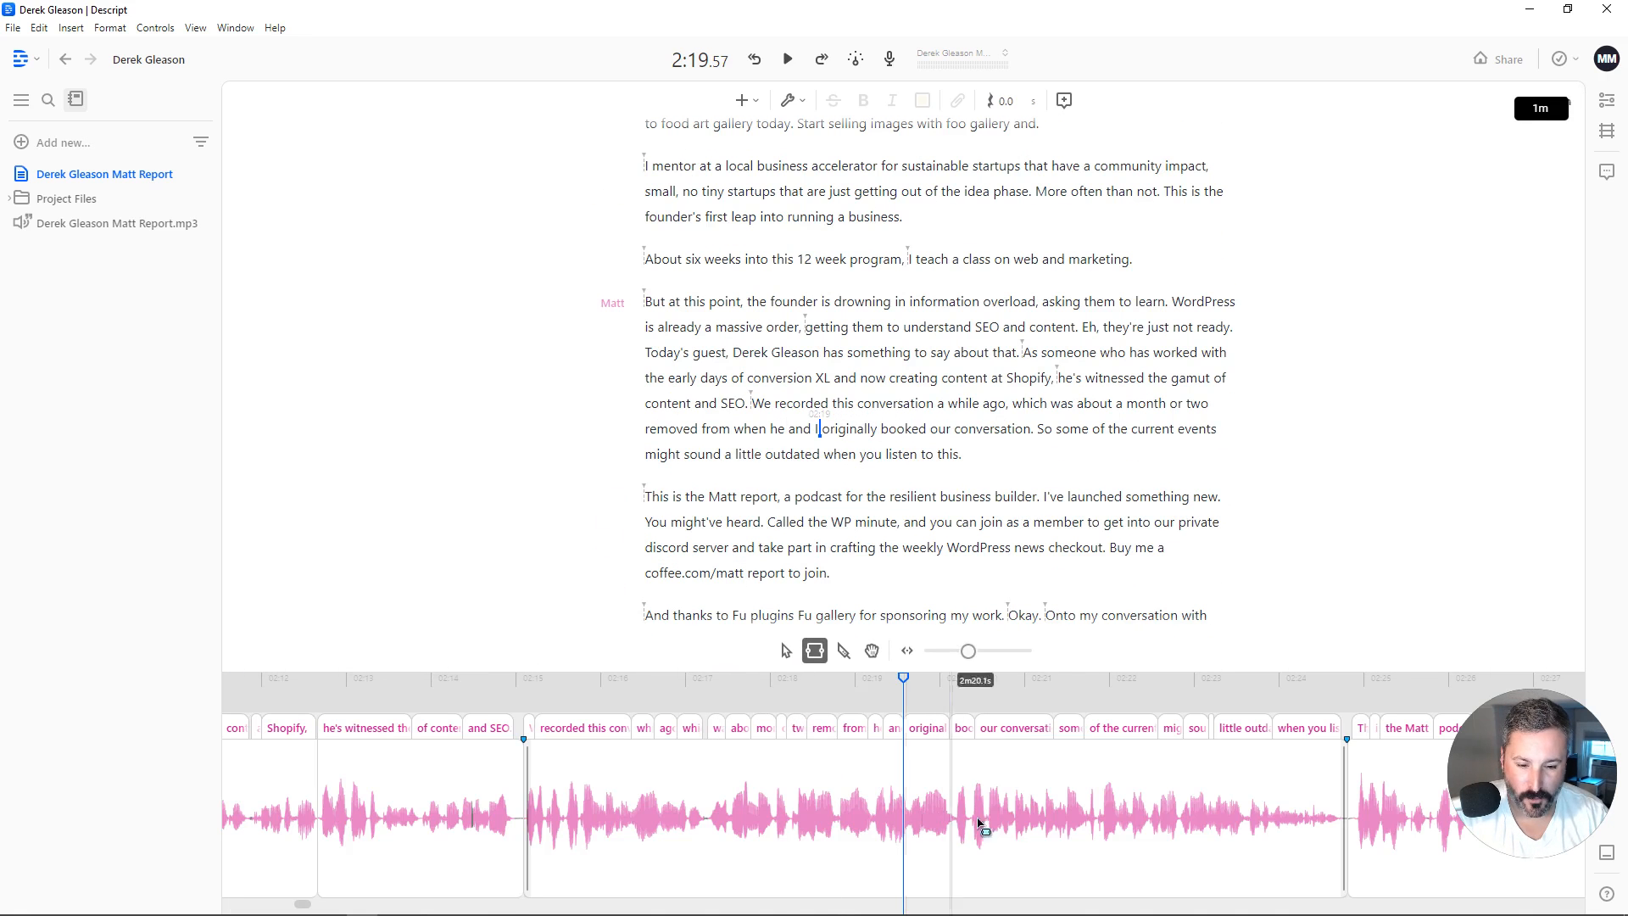
- Enlarge the timeline and examine the word-level waveform around "originally booked our conversation"
mouse_move(1007, 671)
left_mouse_down()
mouse_move(1001, 461)
mouse_move(950, 360)
left_mouse_up()
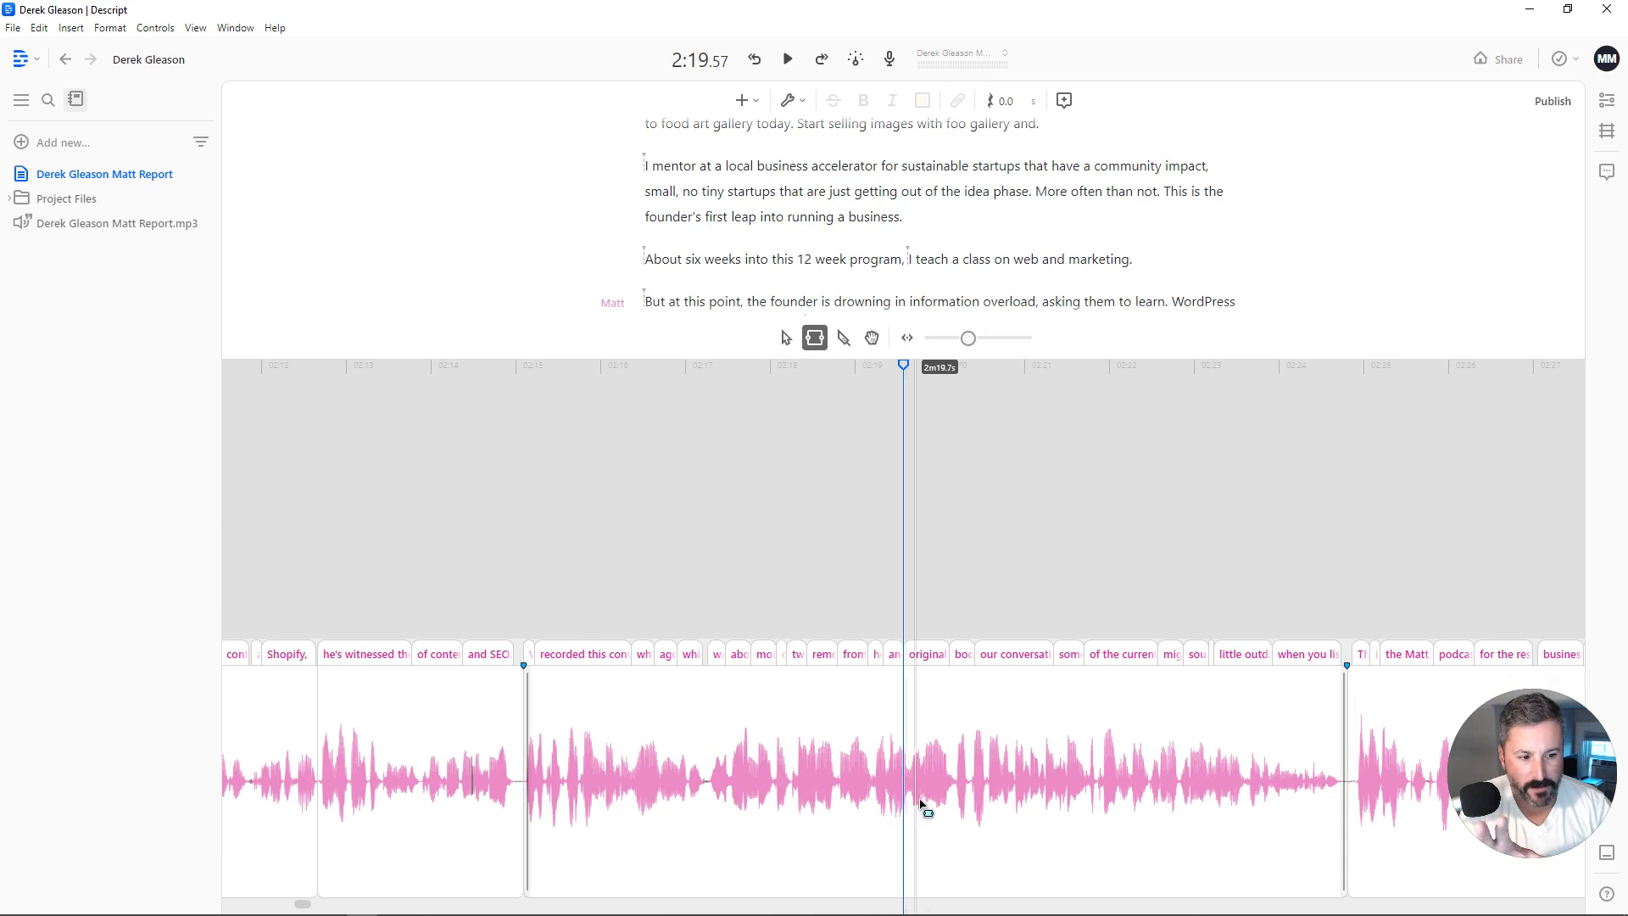
scroll(998, 810, "up", 3)
scroll(975, 802, "up", 2)
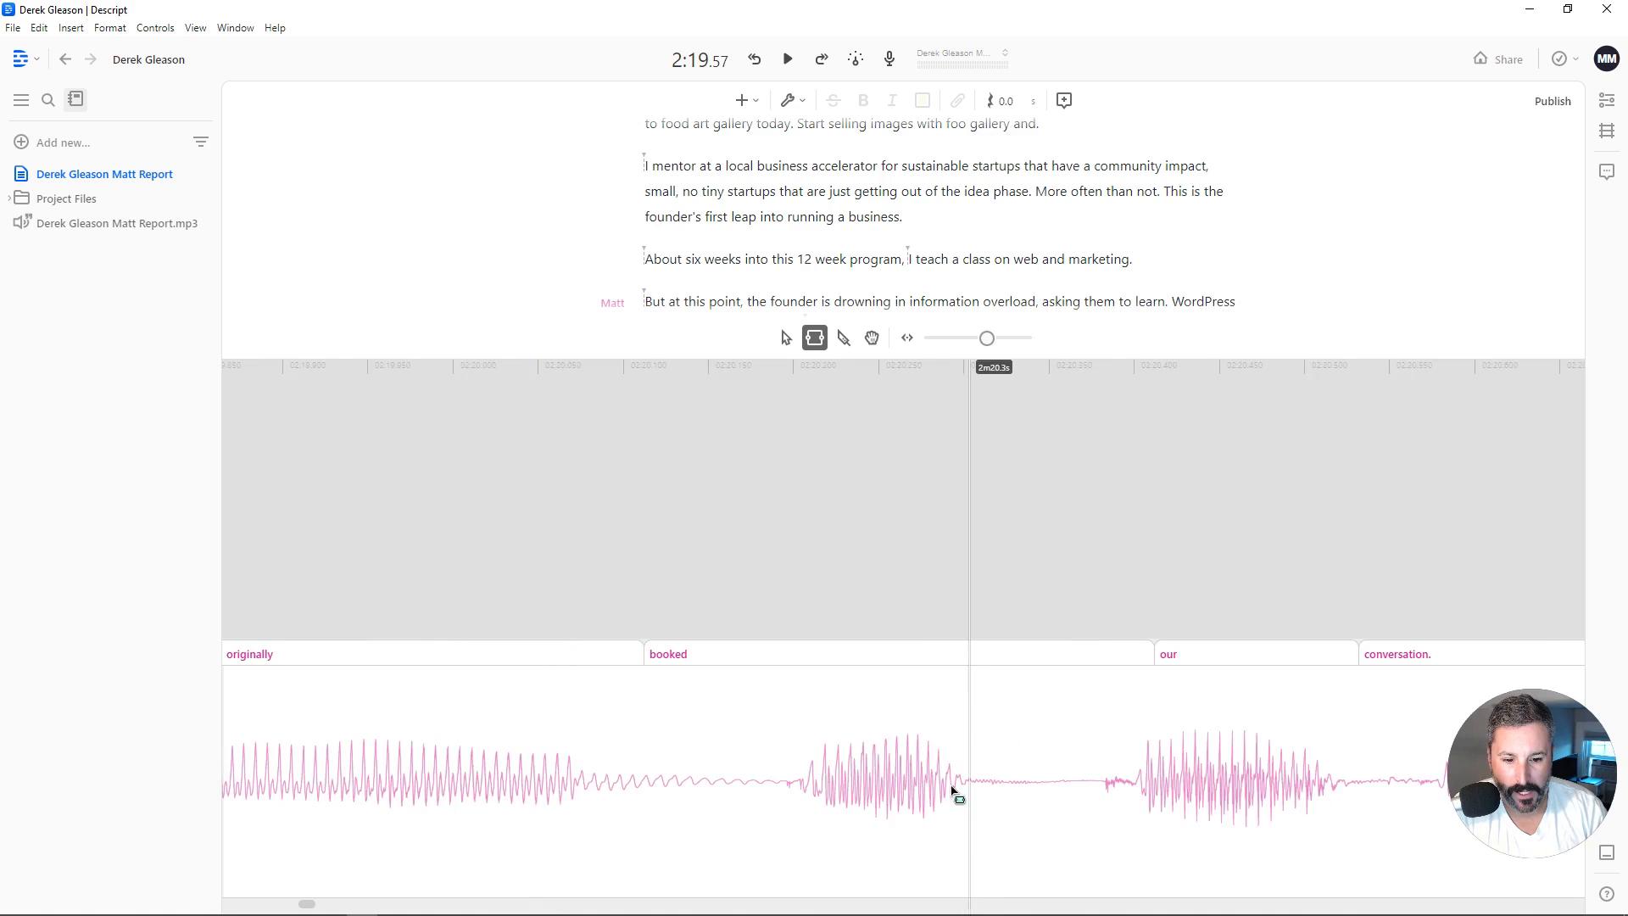
scroll(941, 791, "down", 3)
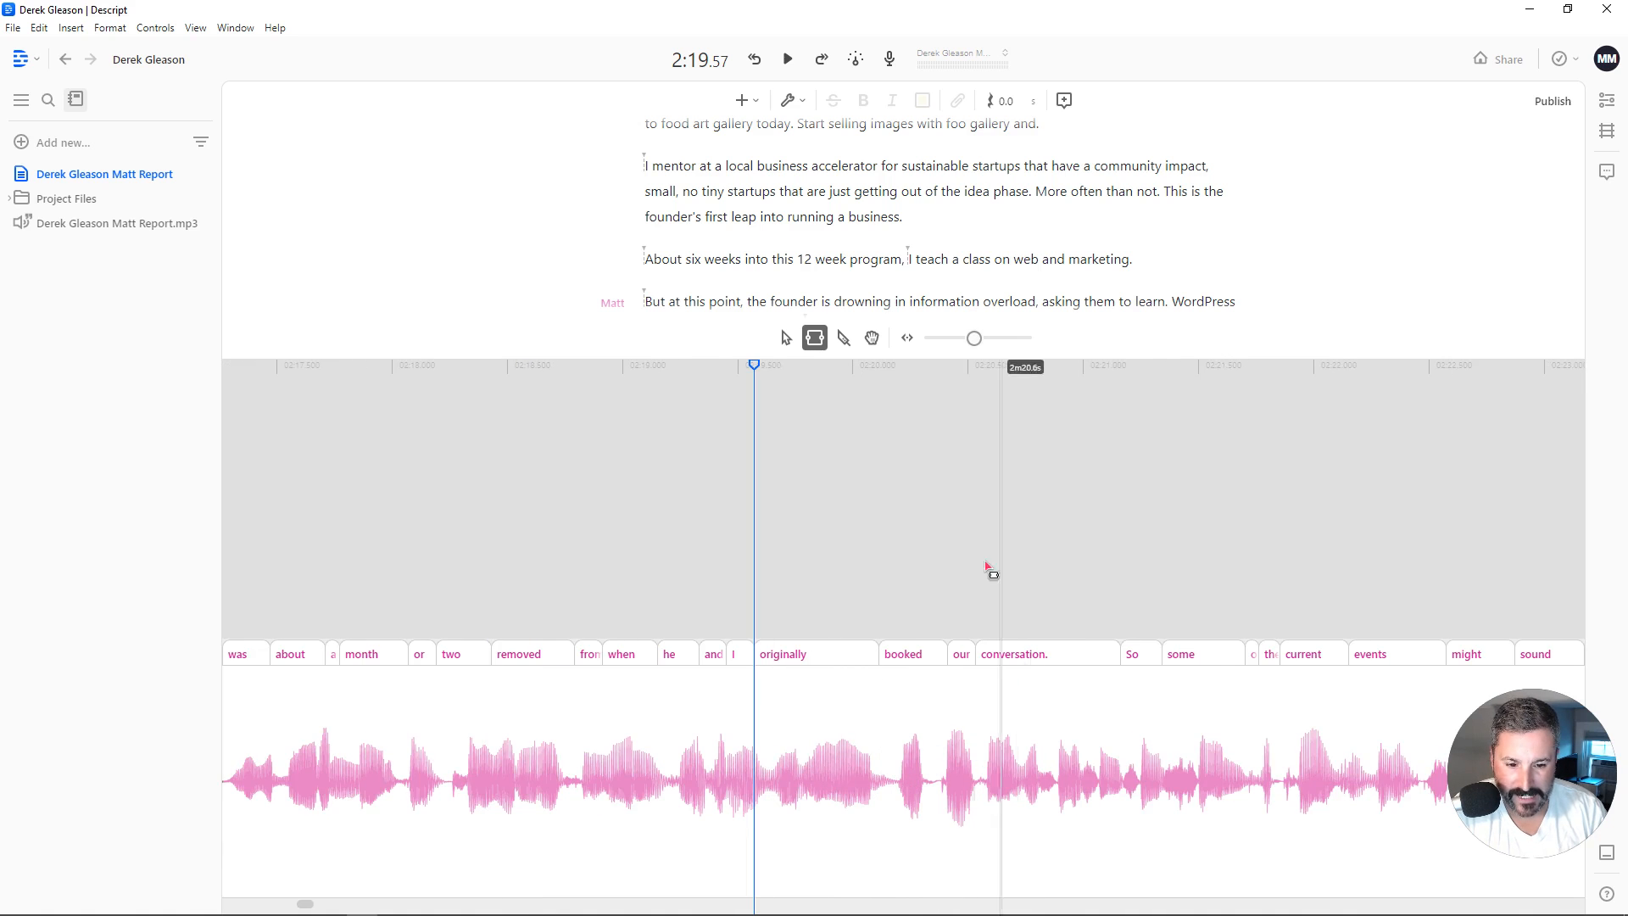
- Examine the waveform at "information" in the "drowning in information overload" sentence, and shrink the timeline again
left_click(912, 303)
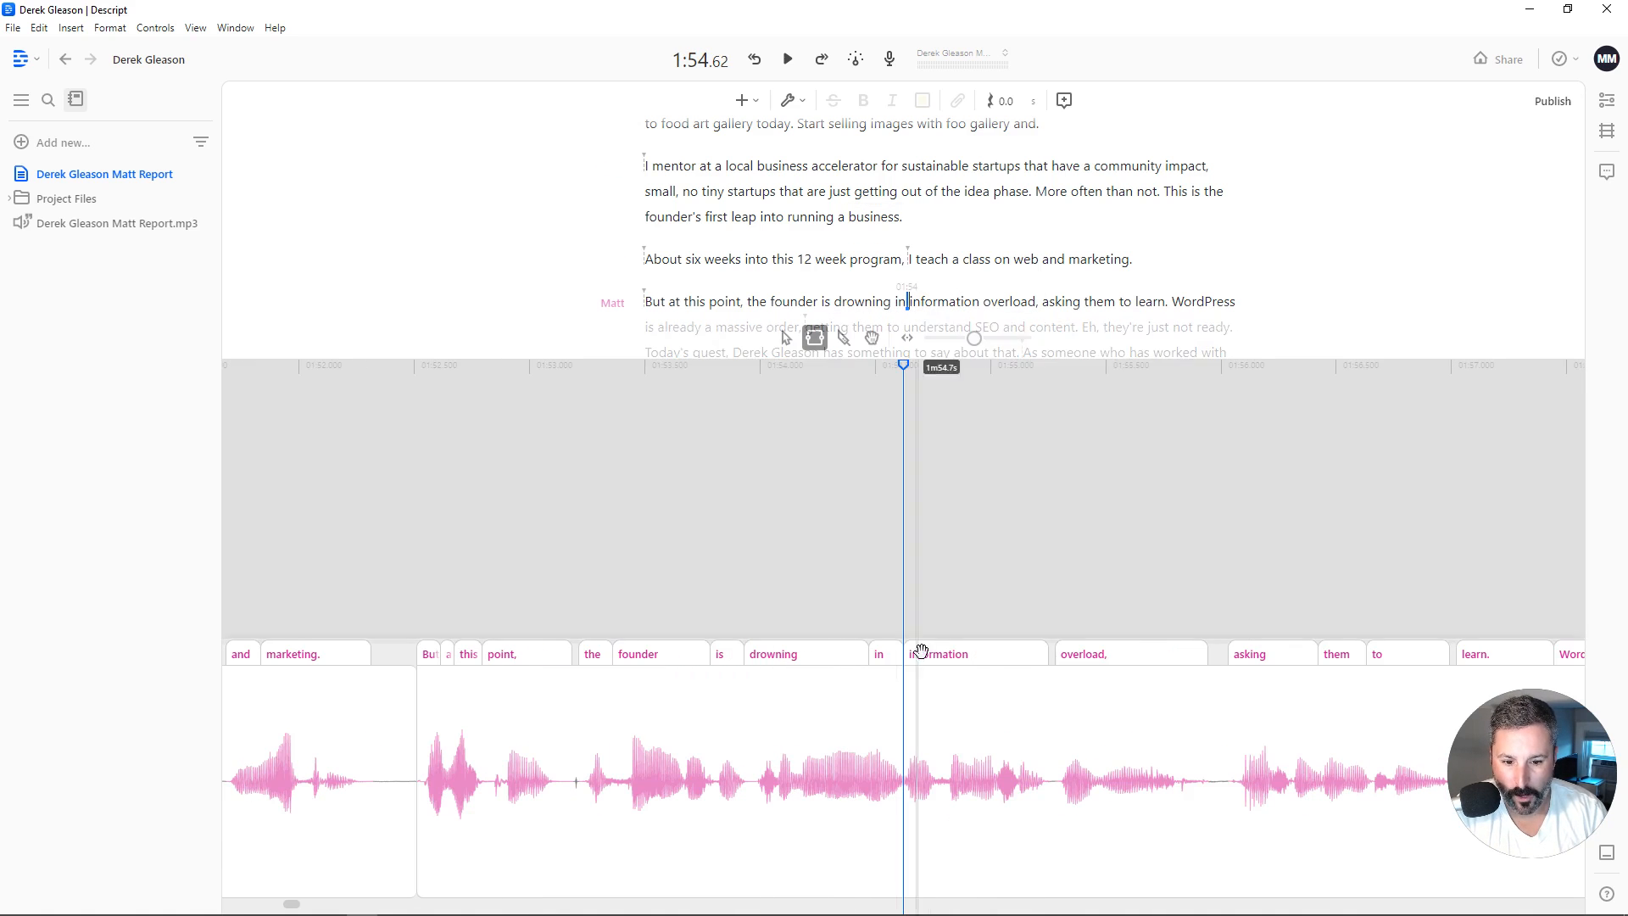
scroll(946, 656, "up", 2)
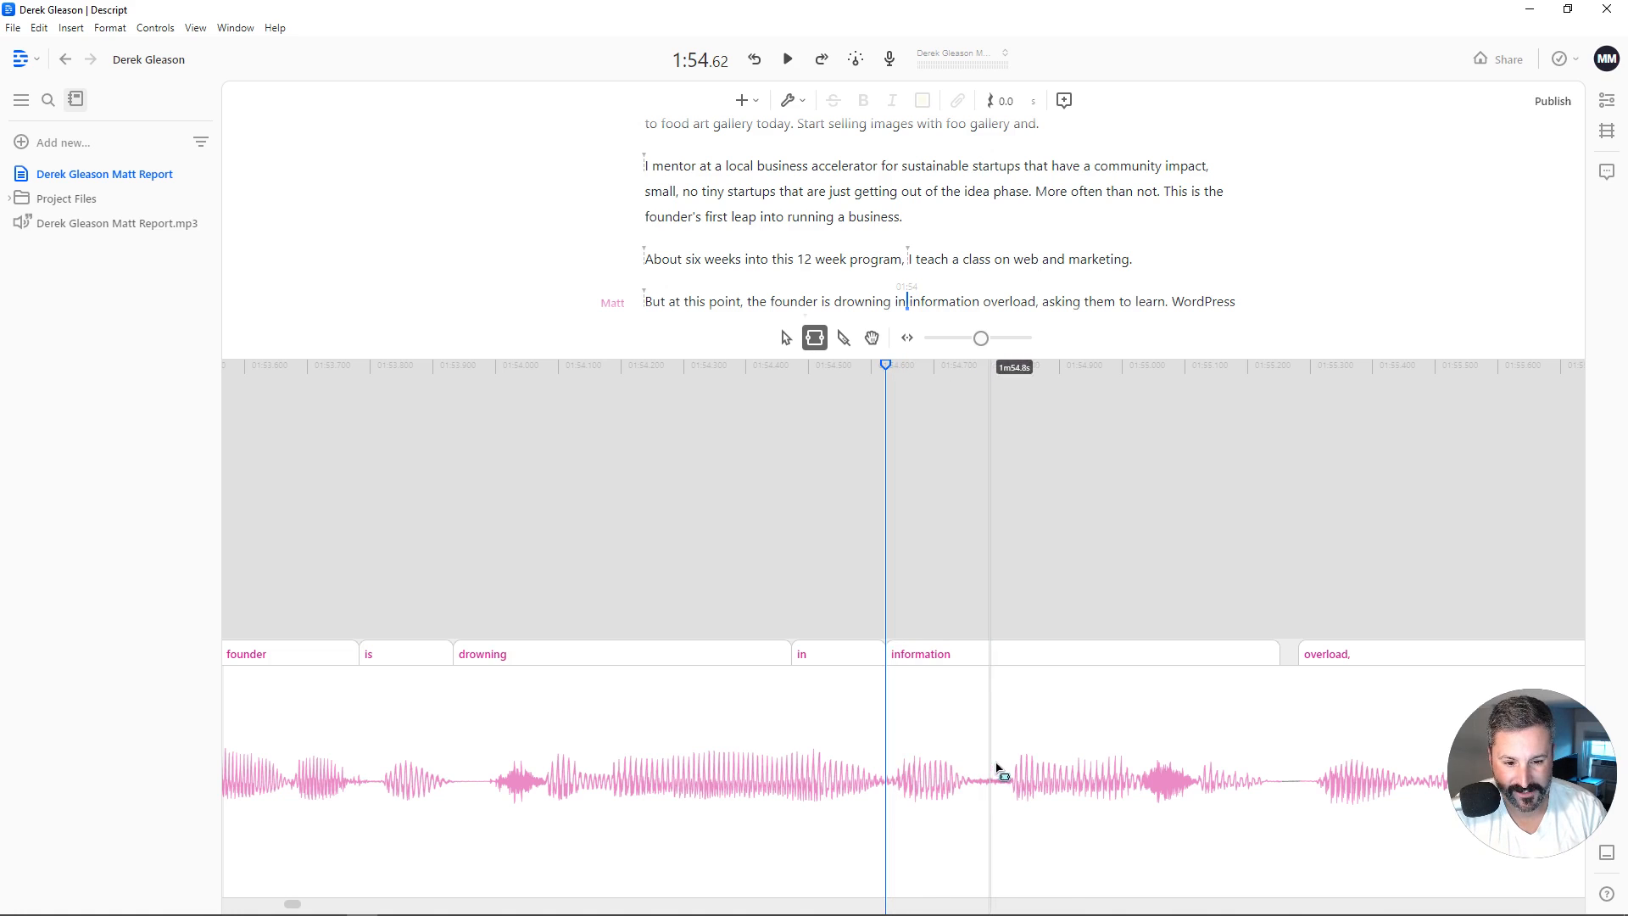
left_click_drag(1277, 770, 1282, 752)
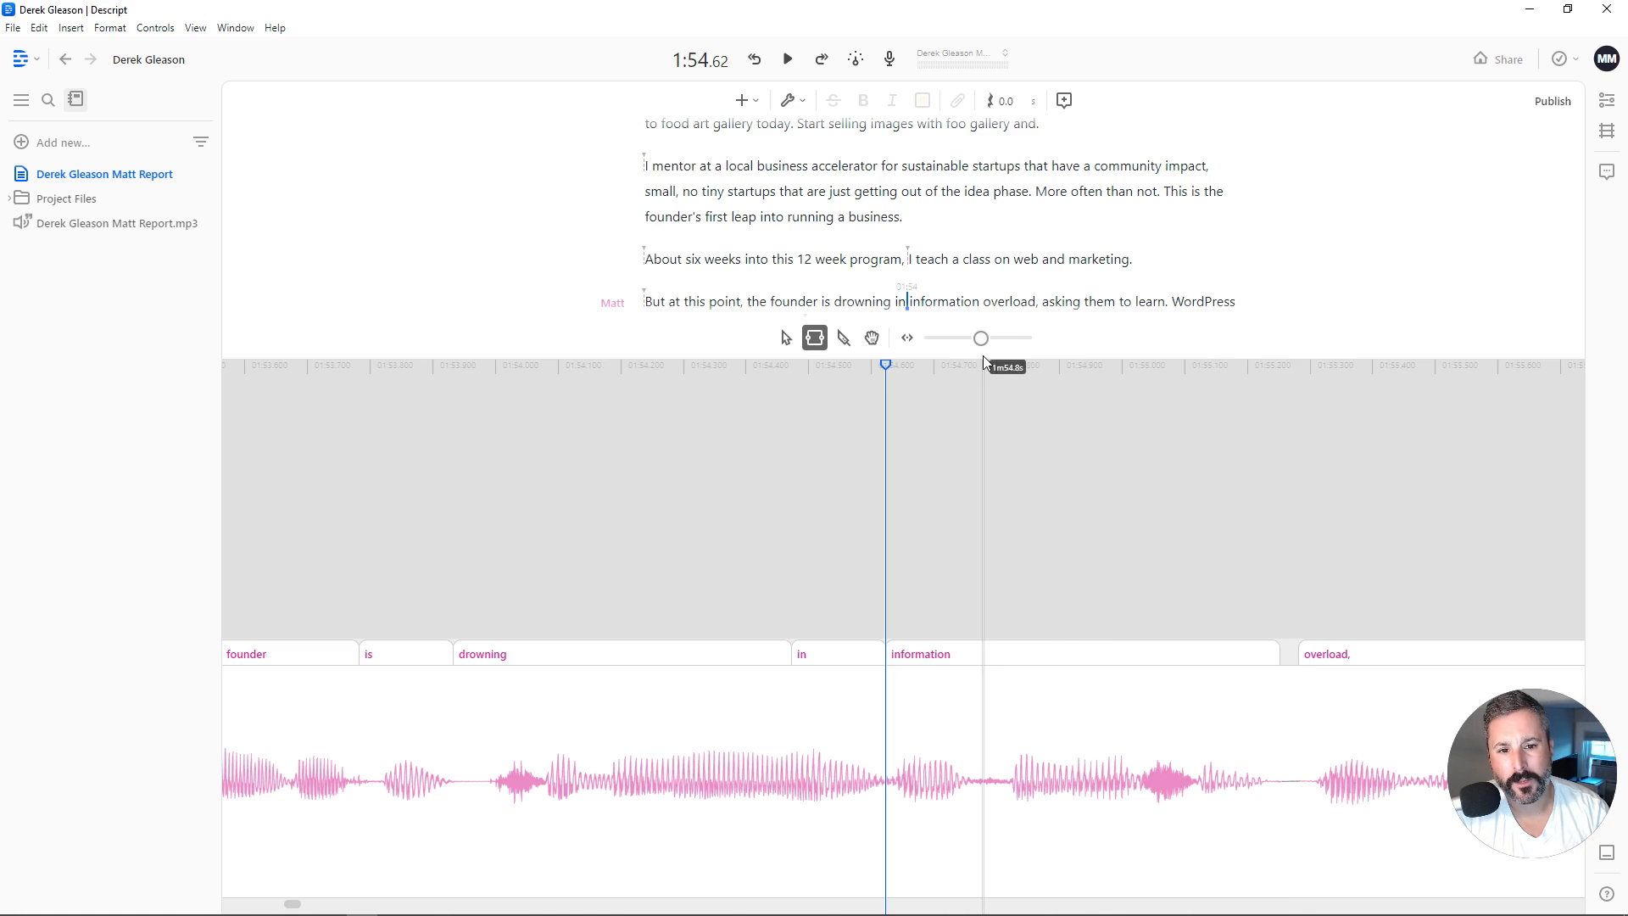
left_click_drag(981, 357, 977, 691)
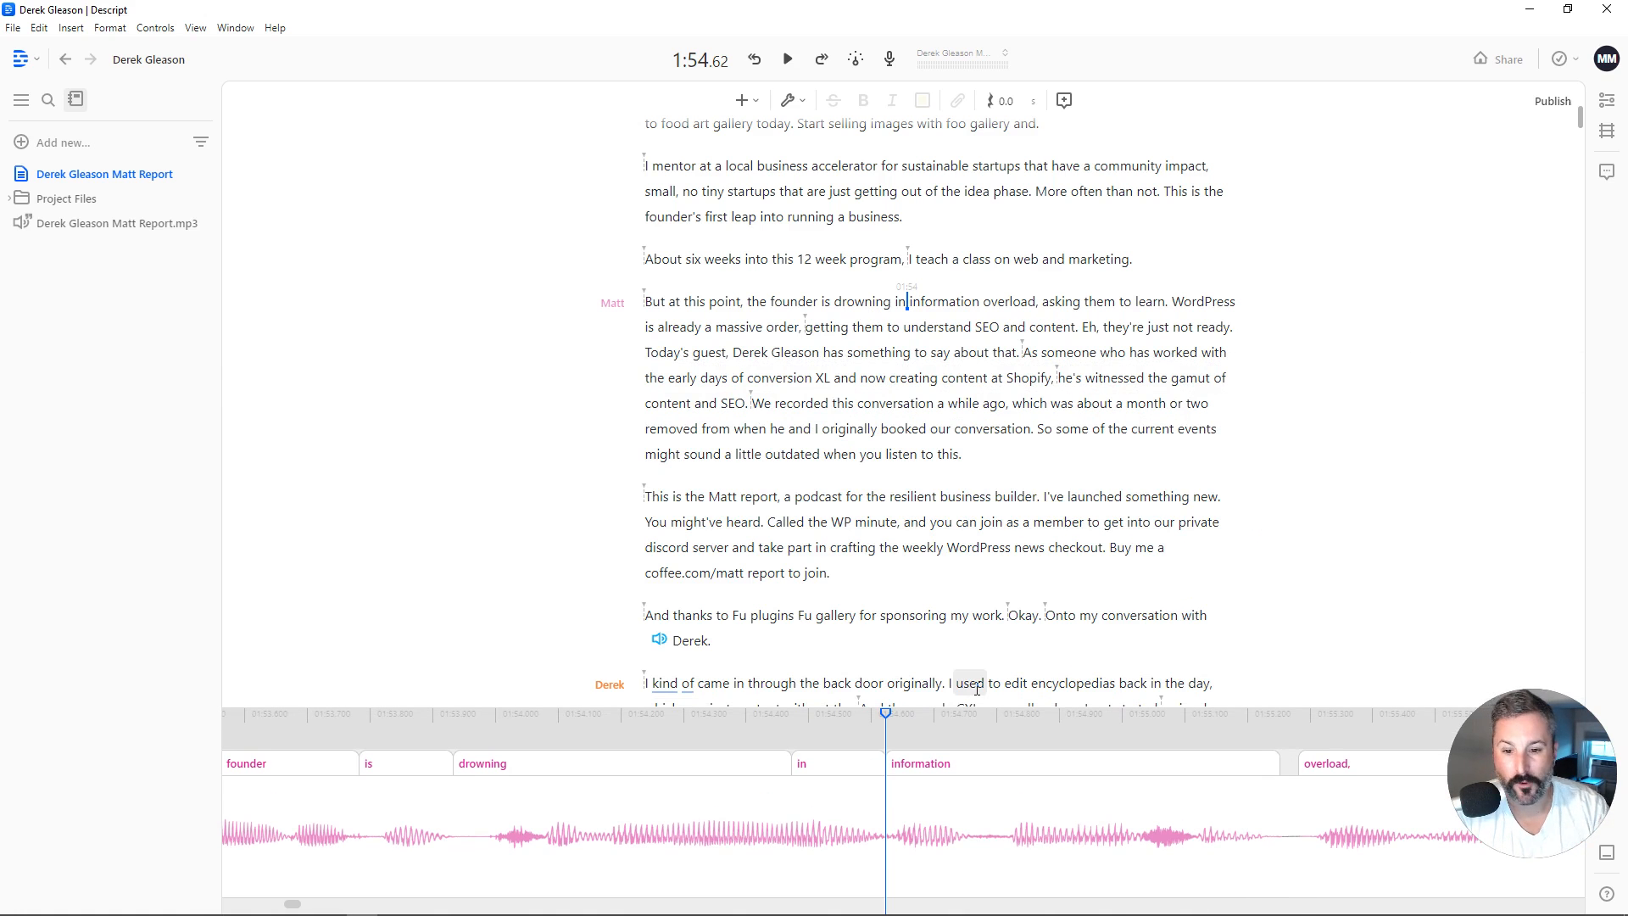
- Read through the interview transcript to the host's question about the guest's transition between jobs
scroll(707, 579, "down", 6)
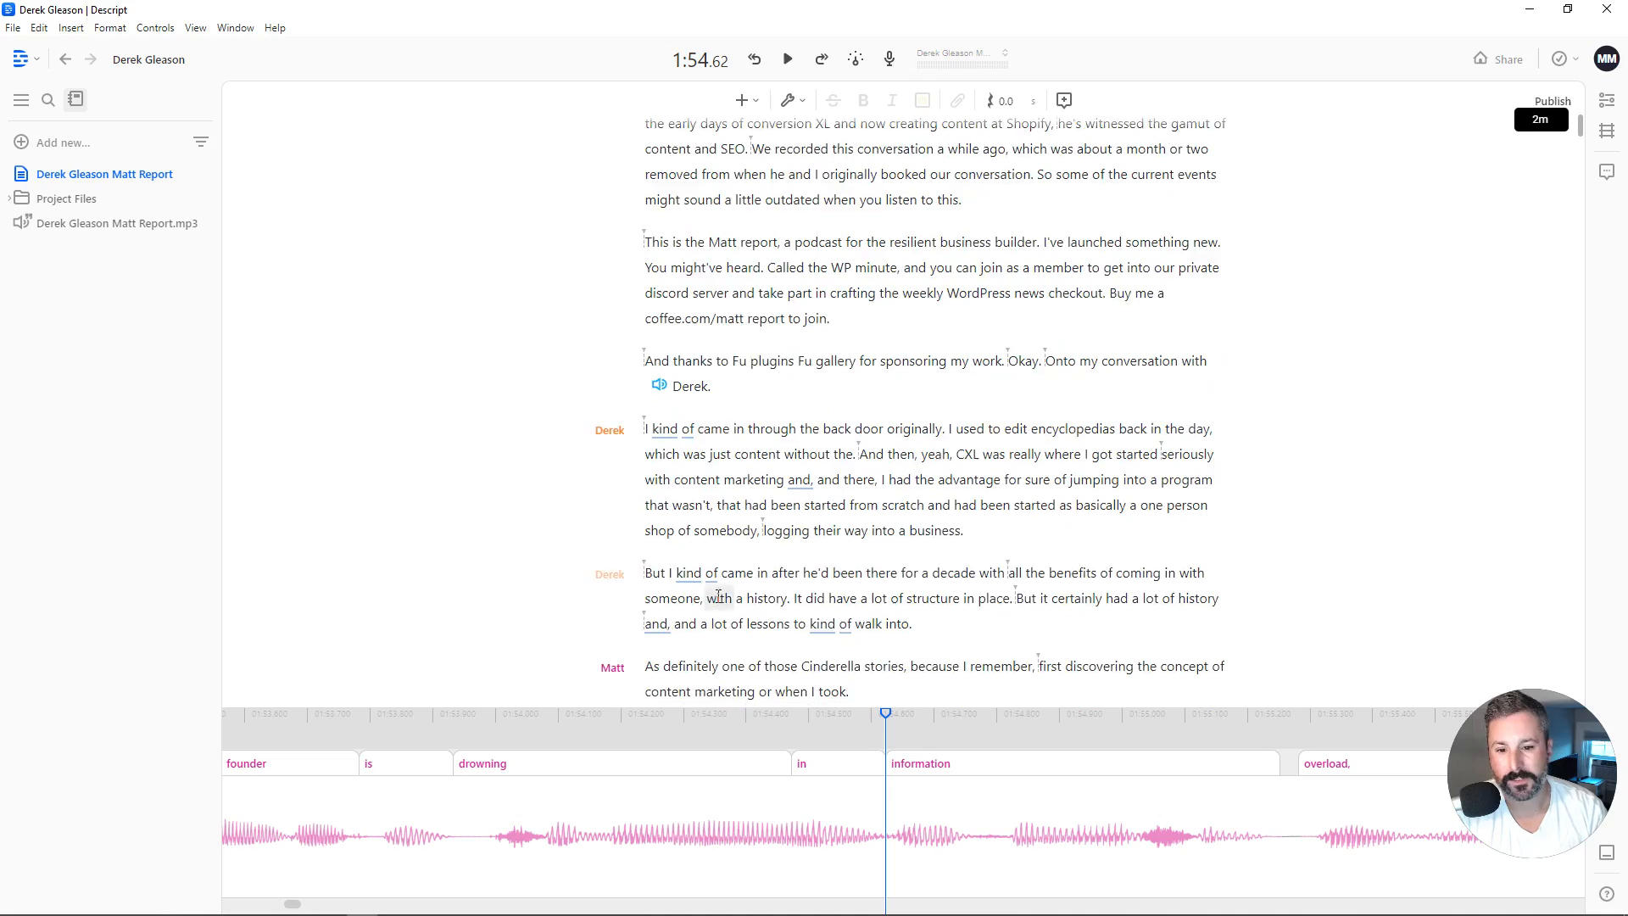
scroll(707, 580, "down", 10)
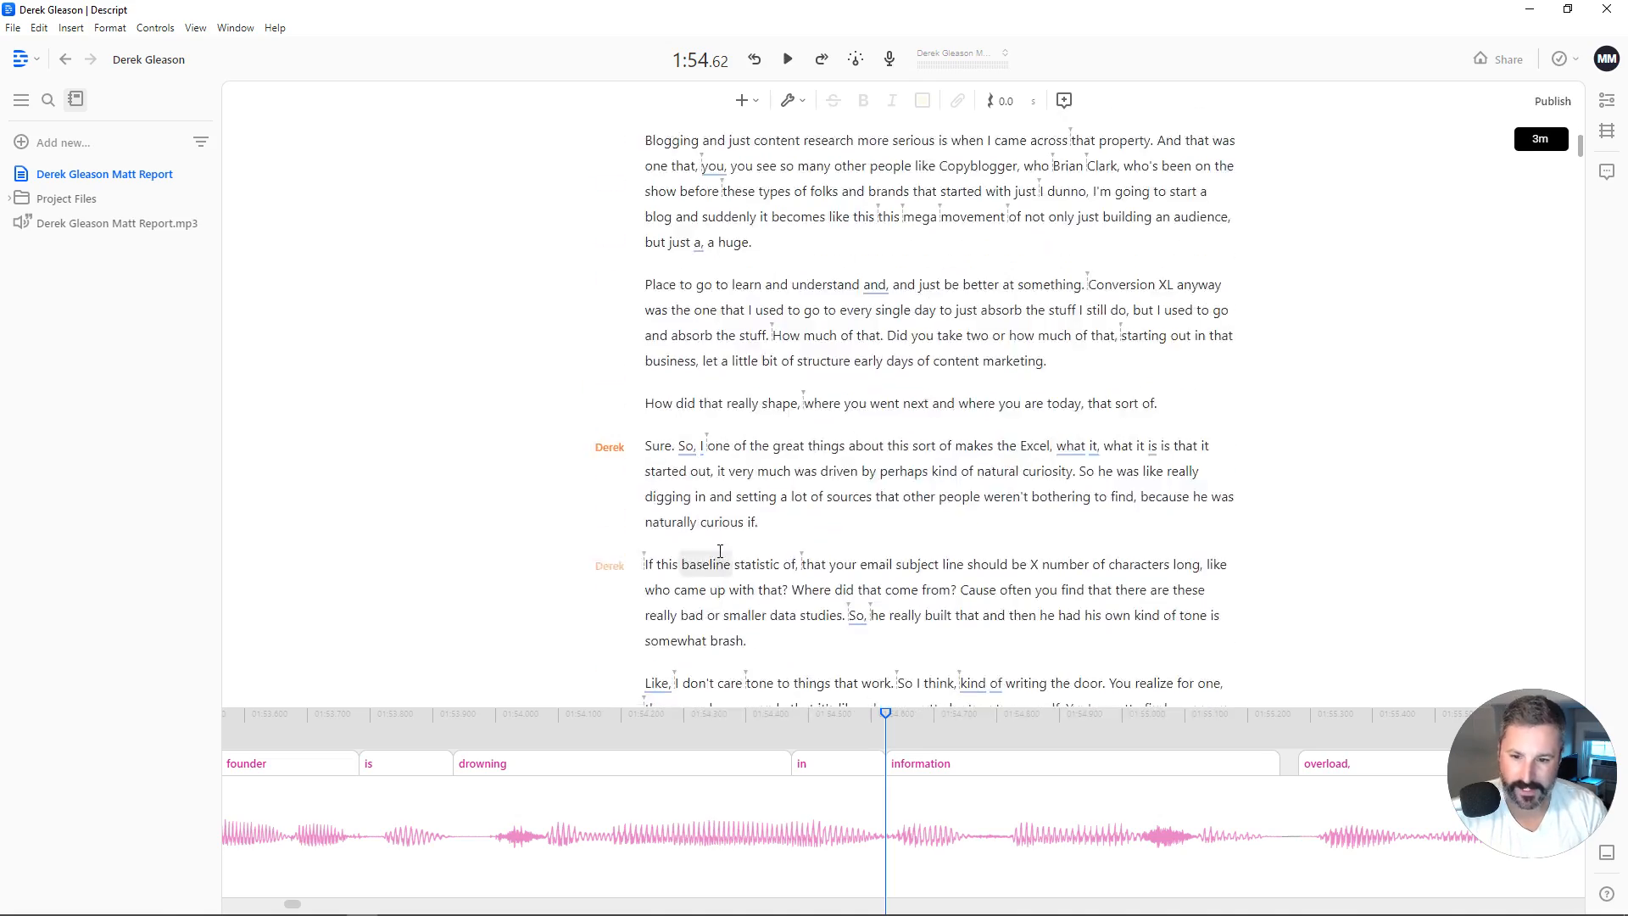
scroll(763, 536, "down", 2)
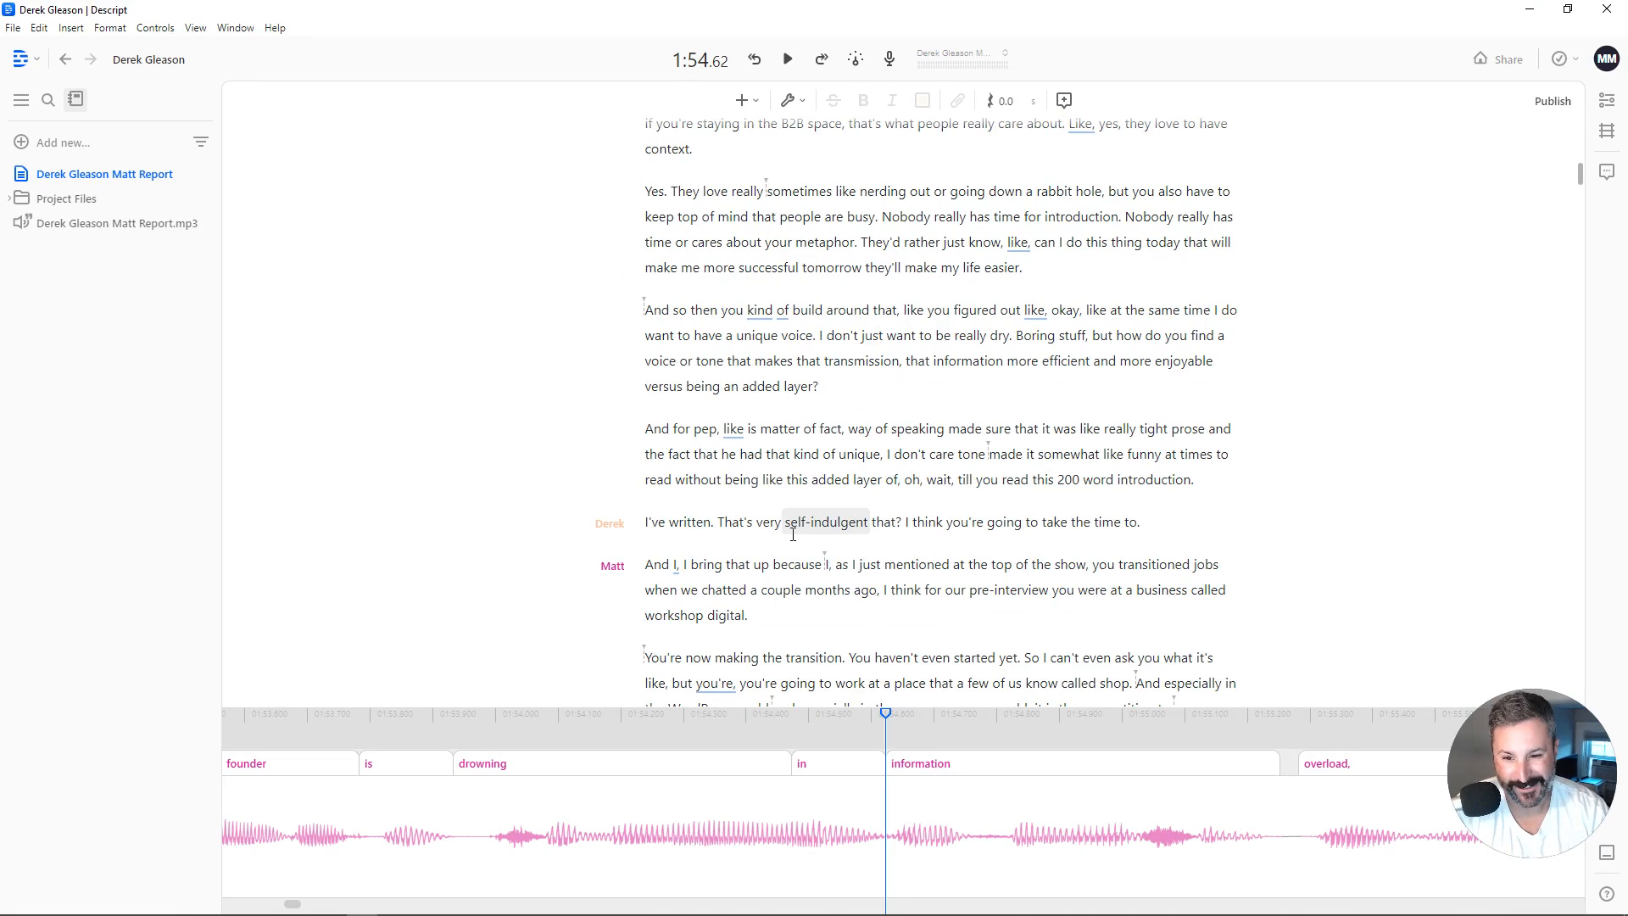
scroll(793, 534, "down", 2)
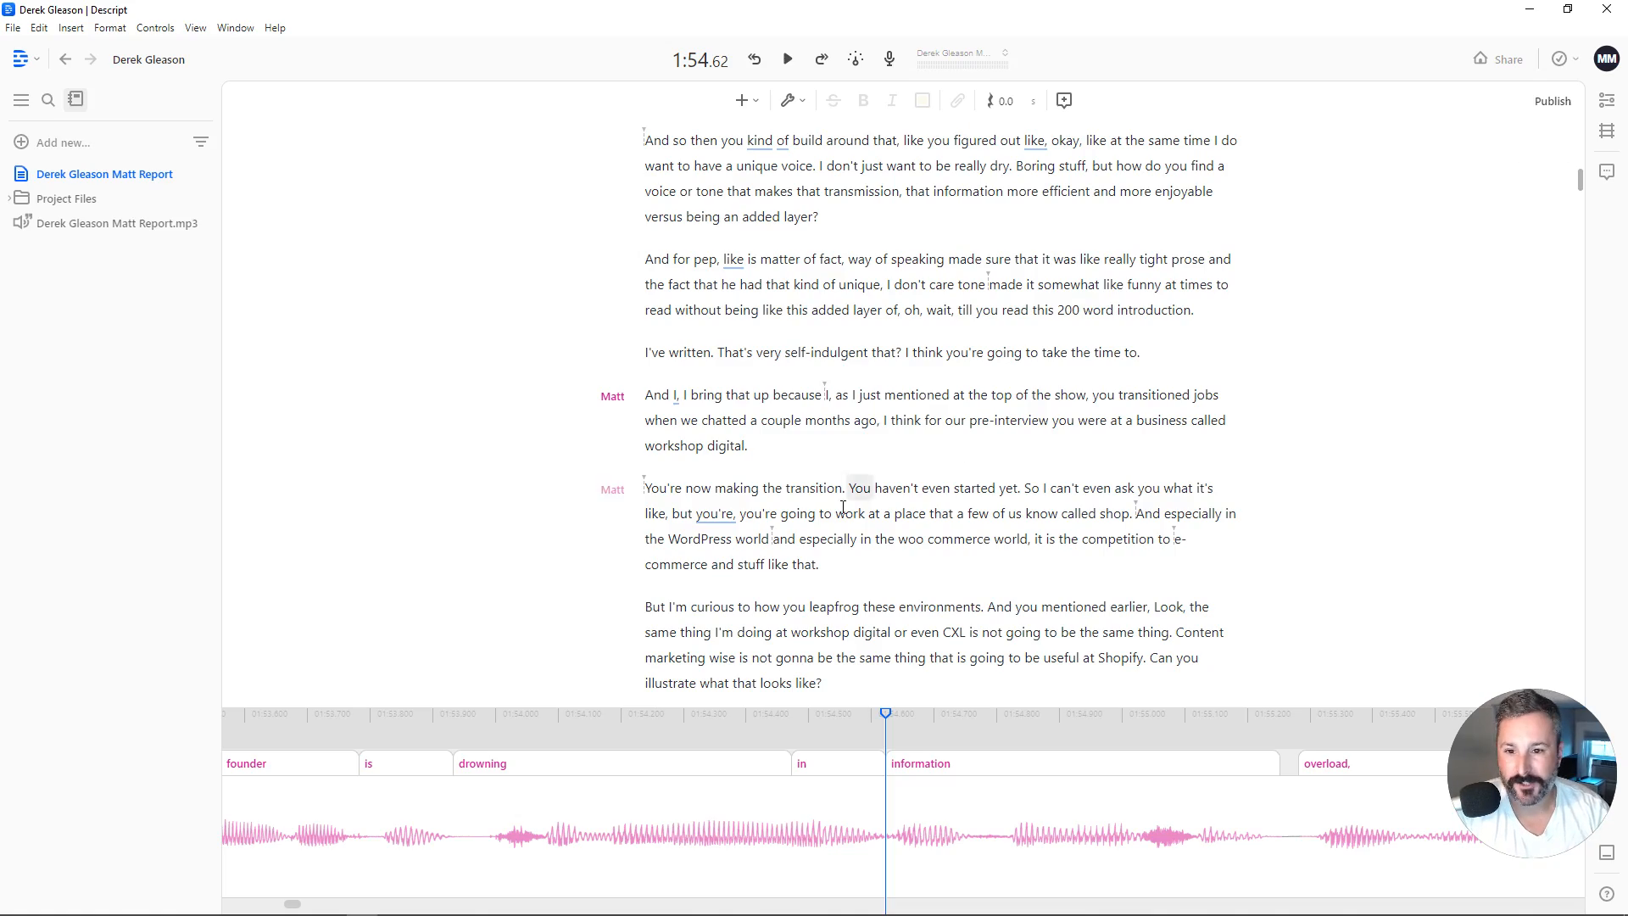
scroll(659, 450, "up", 5)
scroll(641, 524, "up", 7)
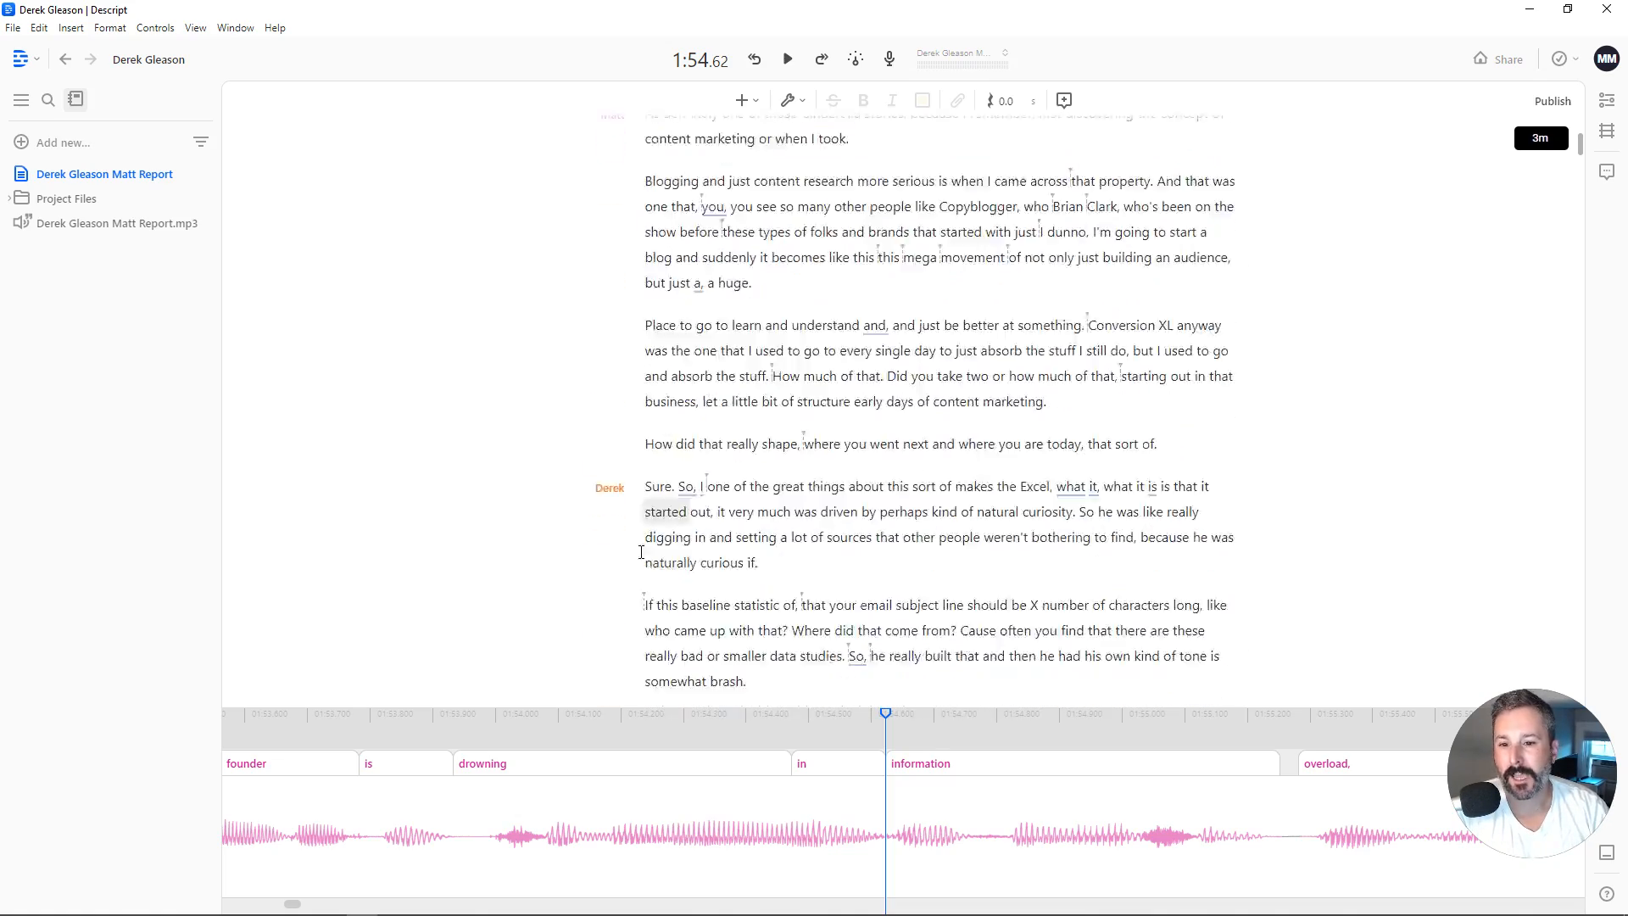
scroll(648, 516, "down", 3)
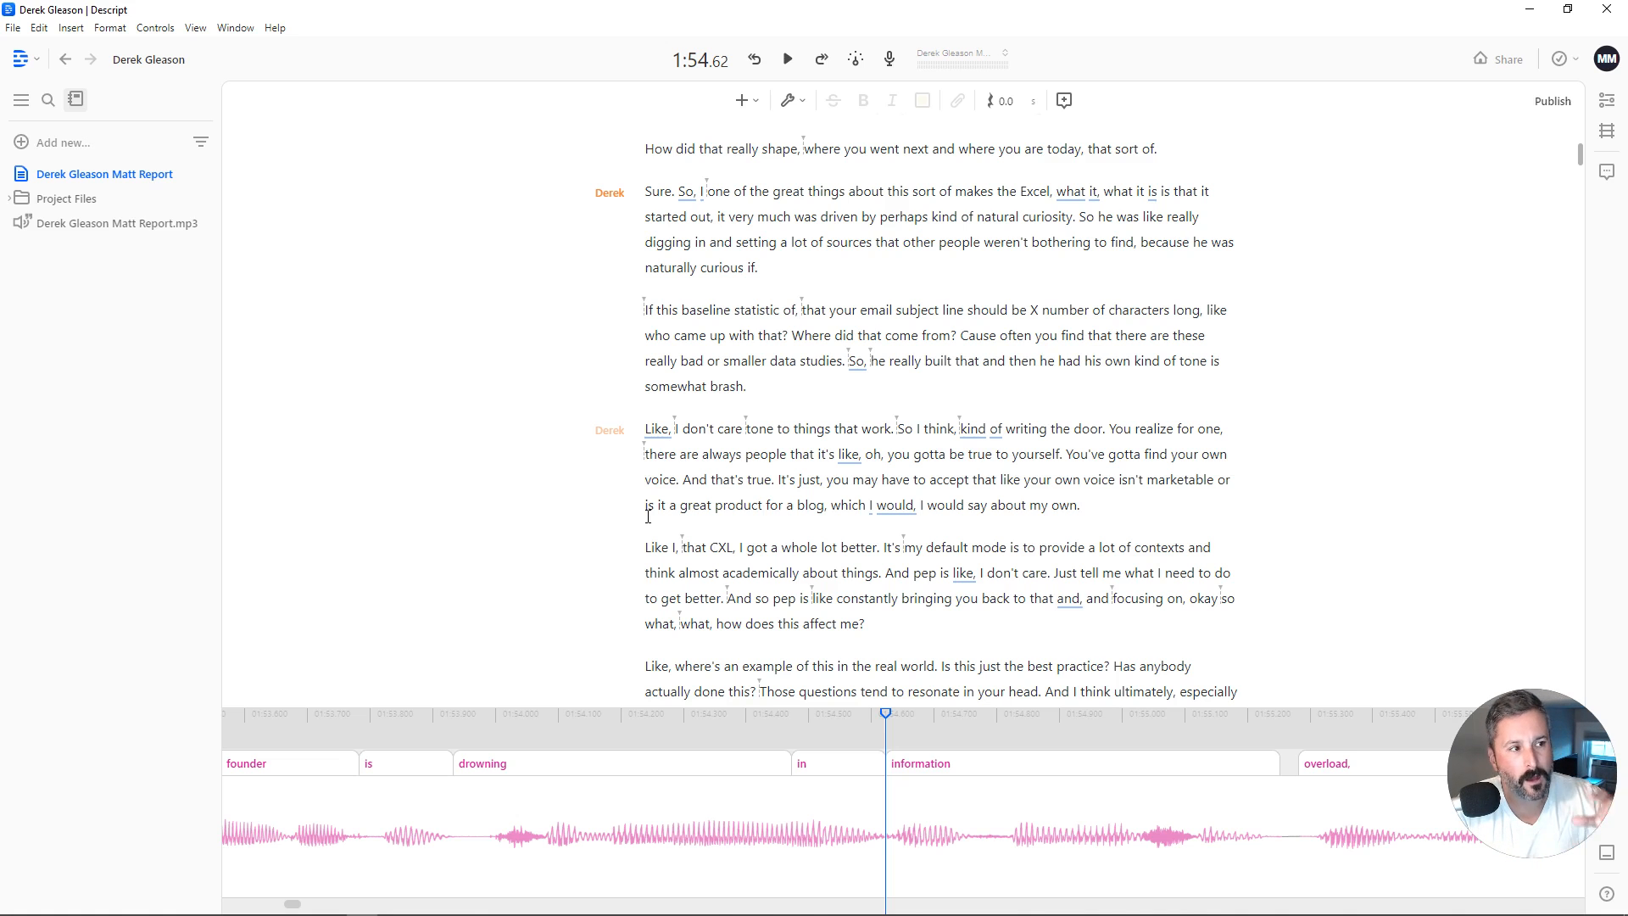
scroll(796, 406, "down", 15)
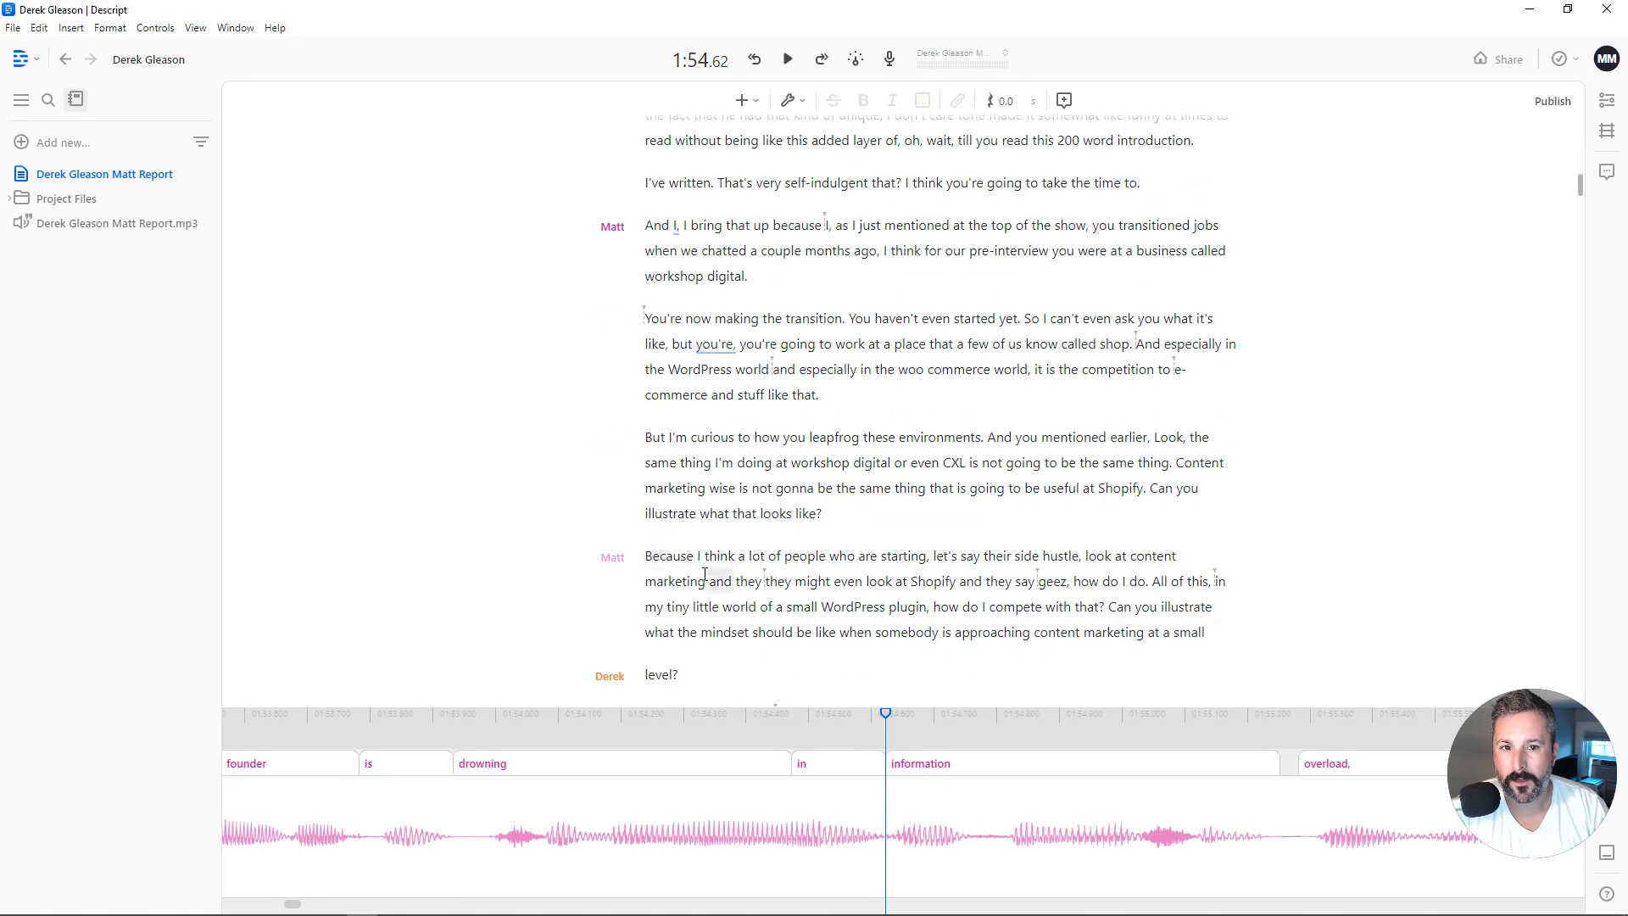
scroll(705, 575, "down", 2)
scroll(703, 536, "up", 4)
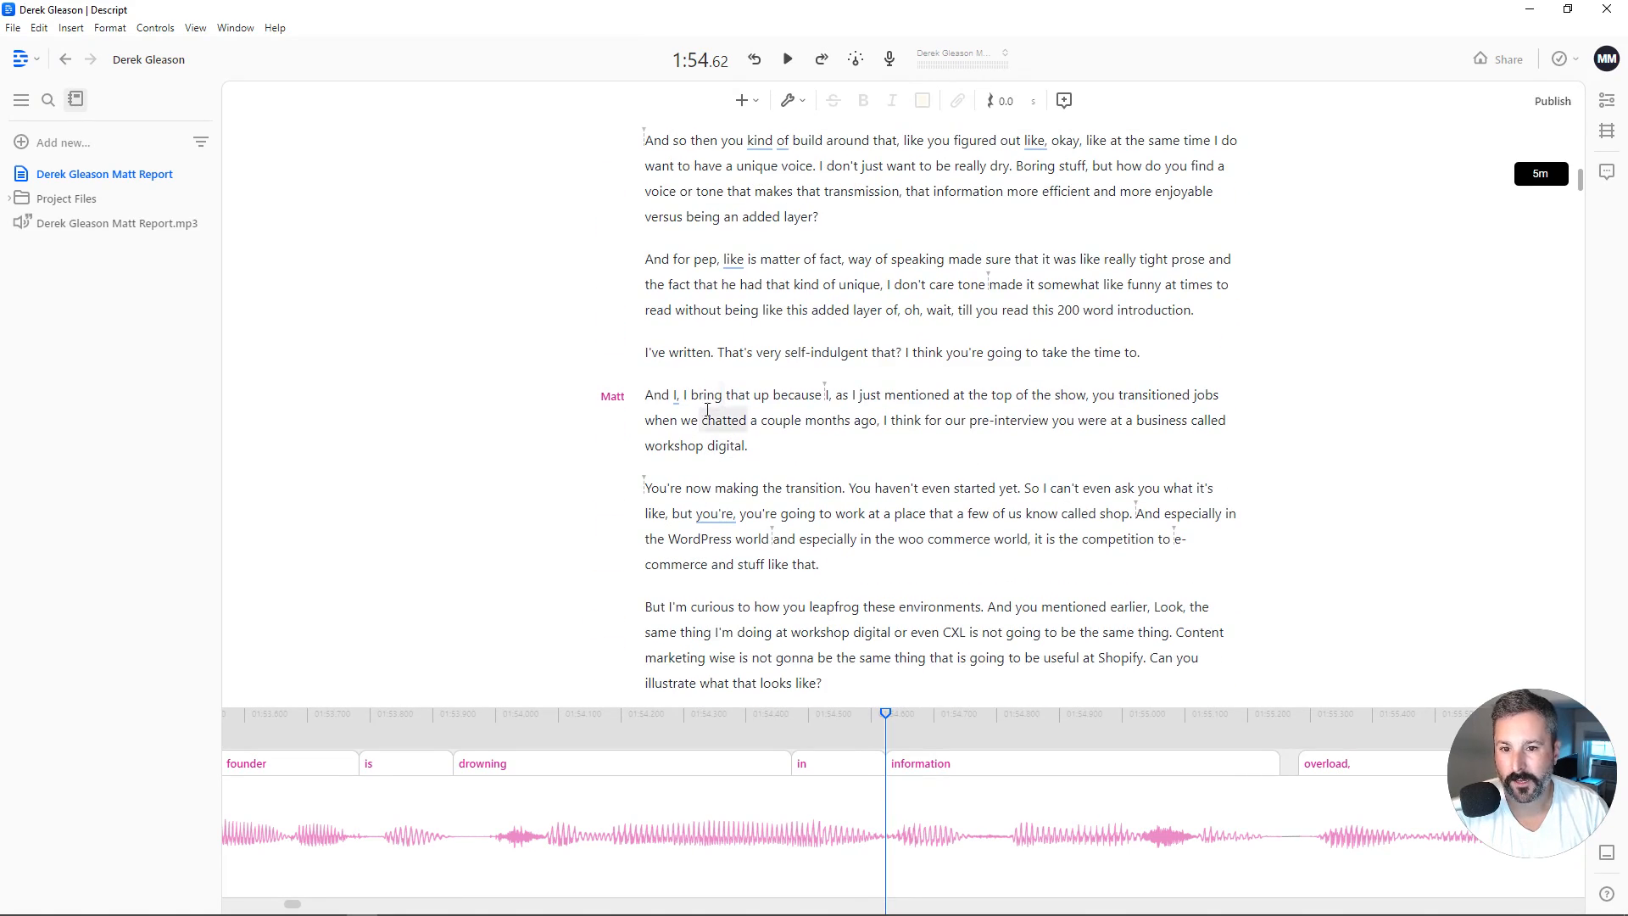
scroll(665, 396, "up", 5)
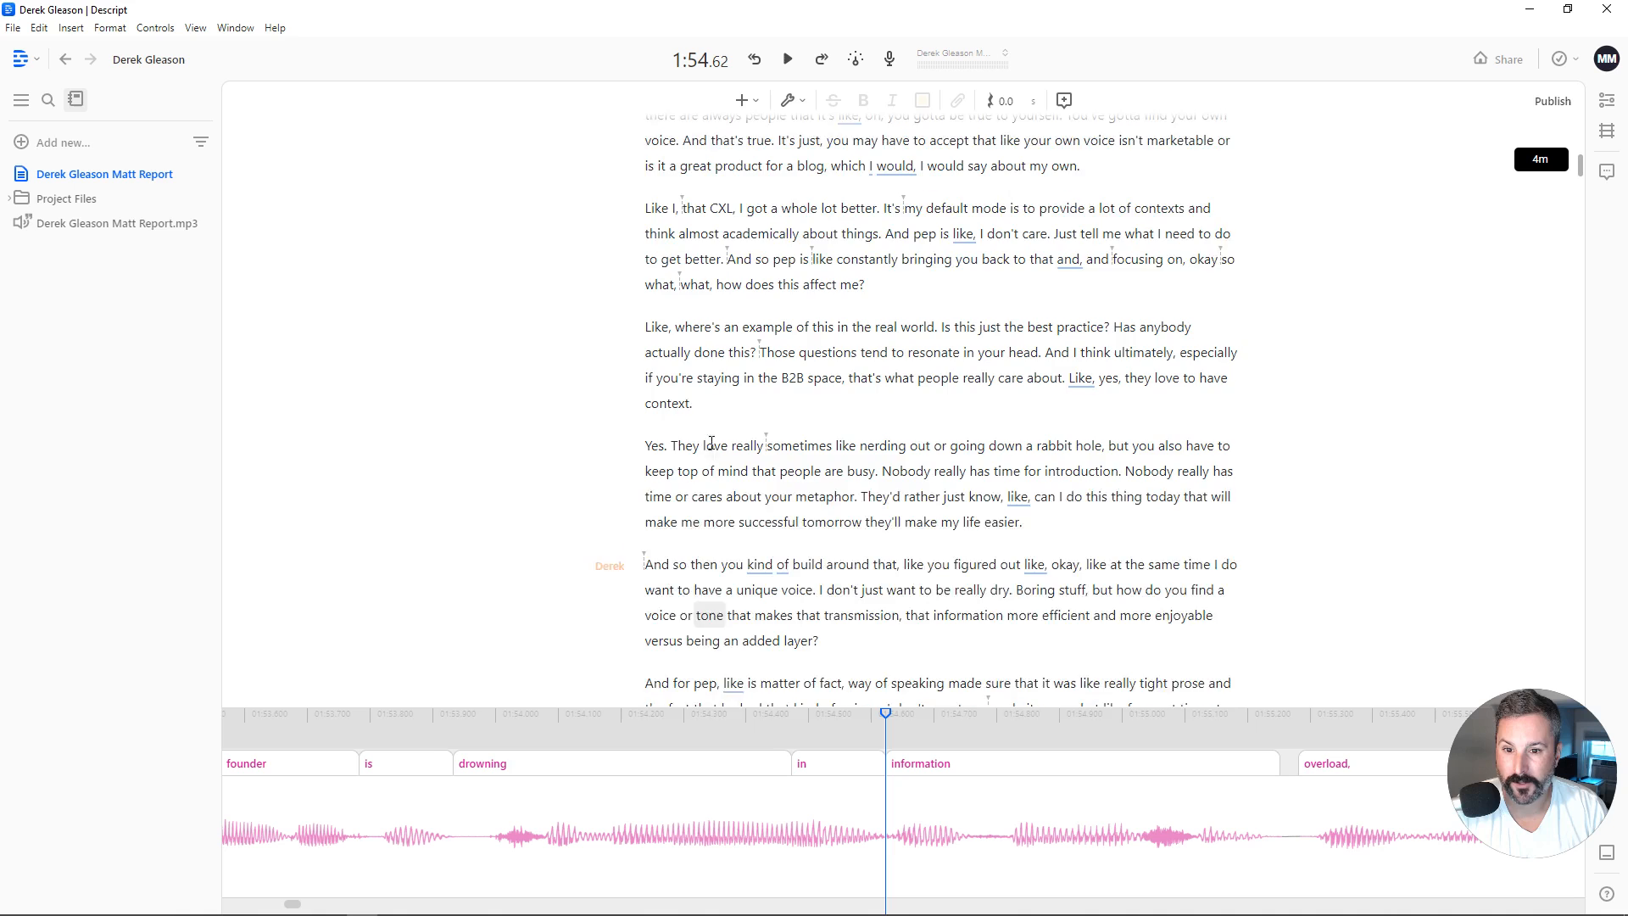
scroll(678, 396, "down", 2)
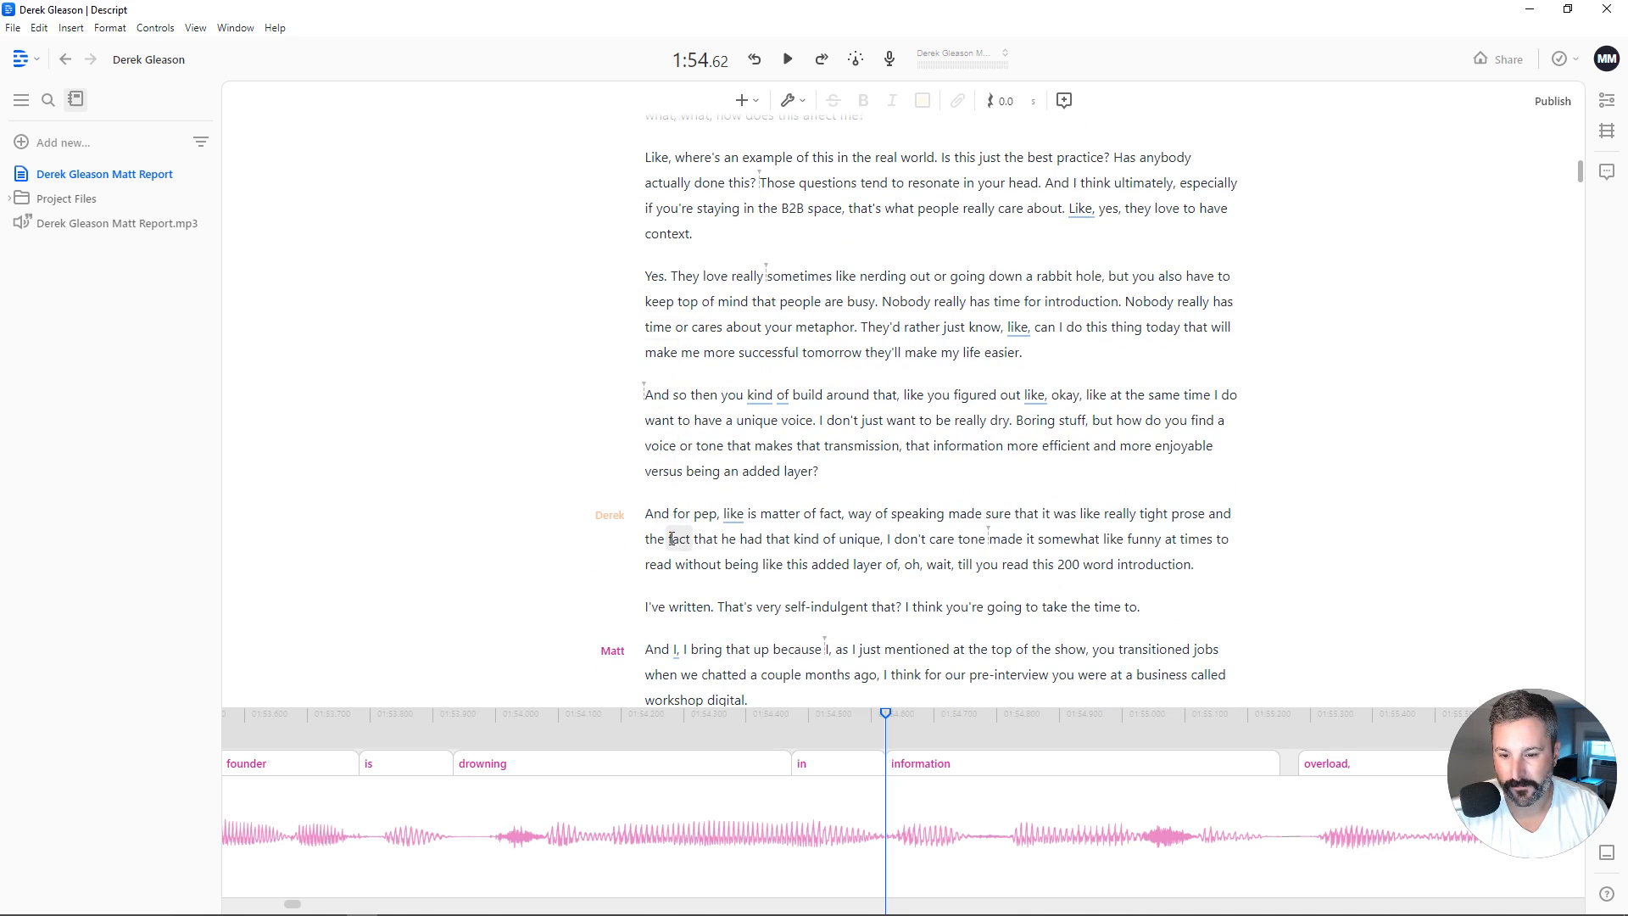
scroll(682, 544, "down", 3)
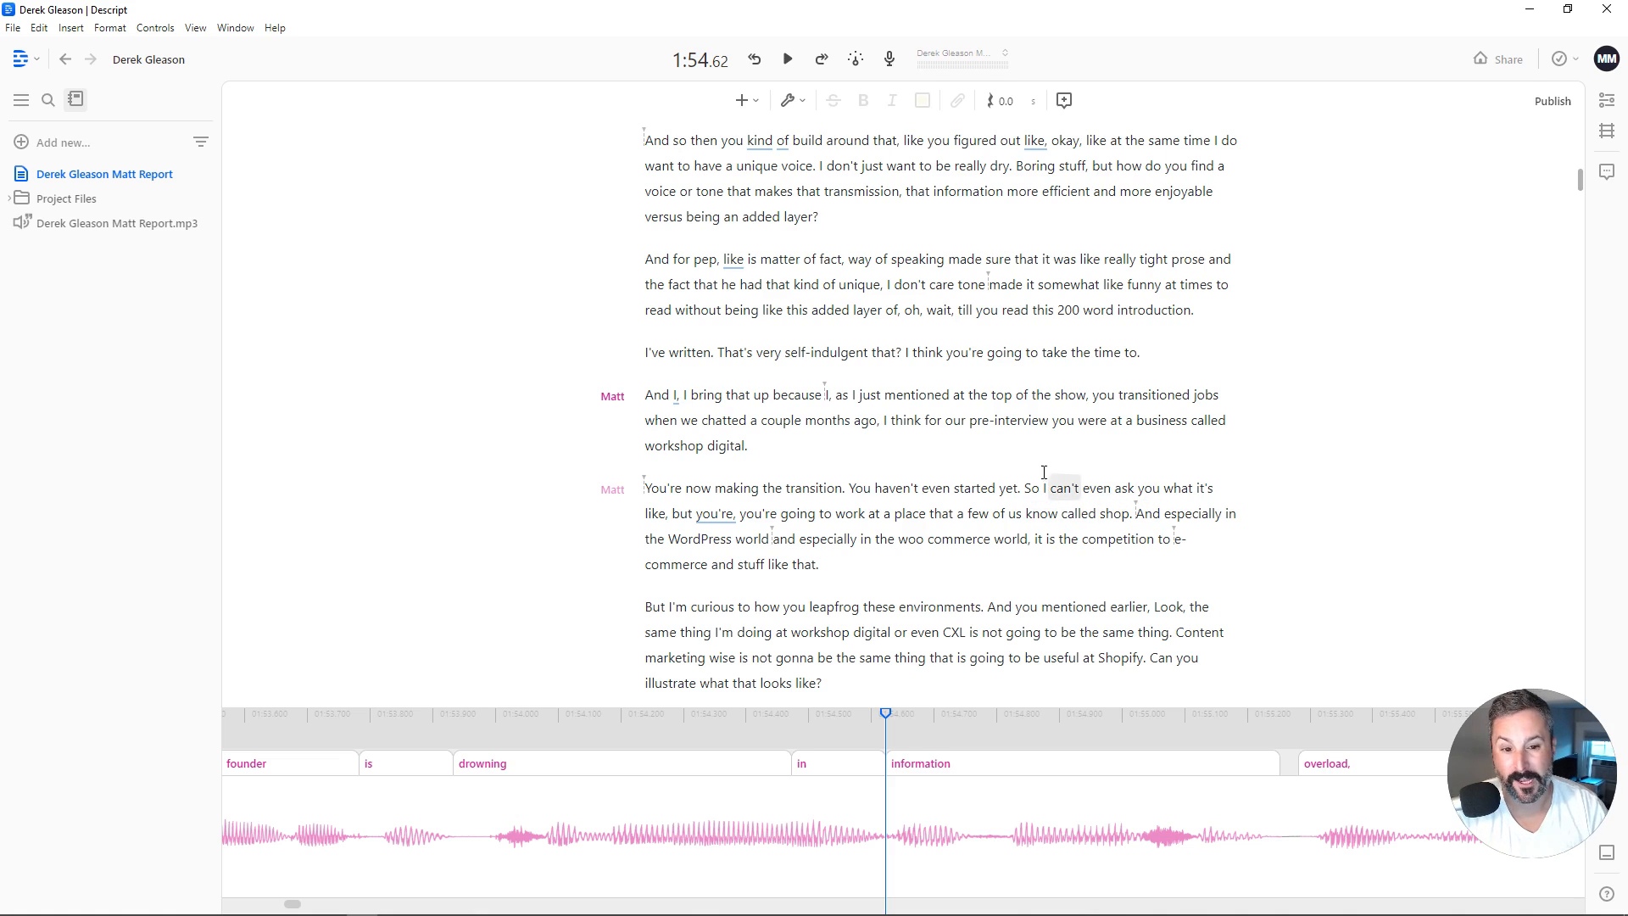
scroll(723, 616, "down", 1)
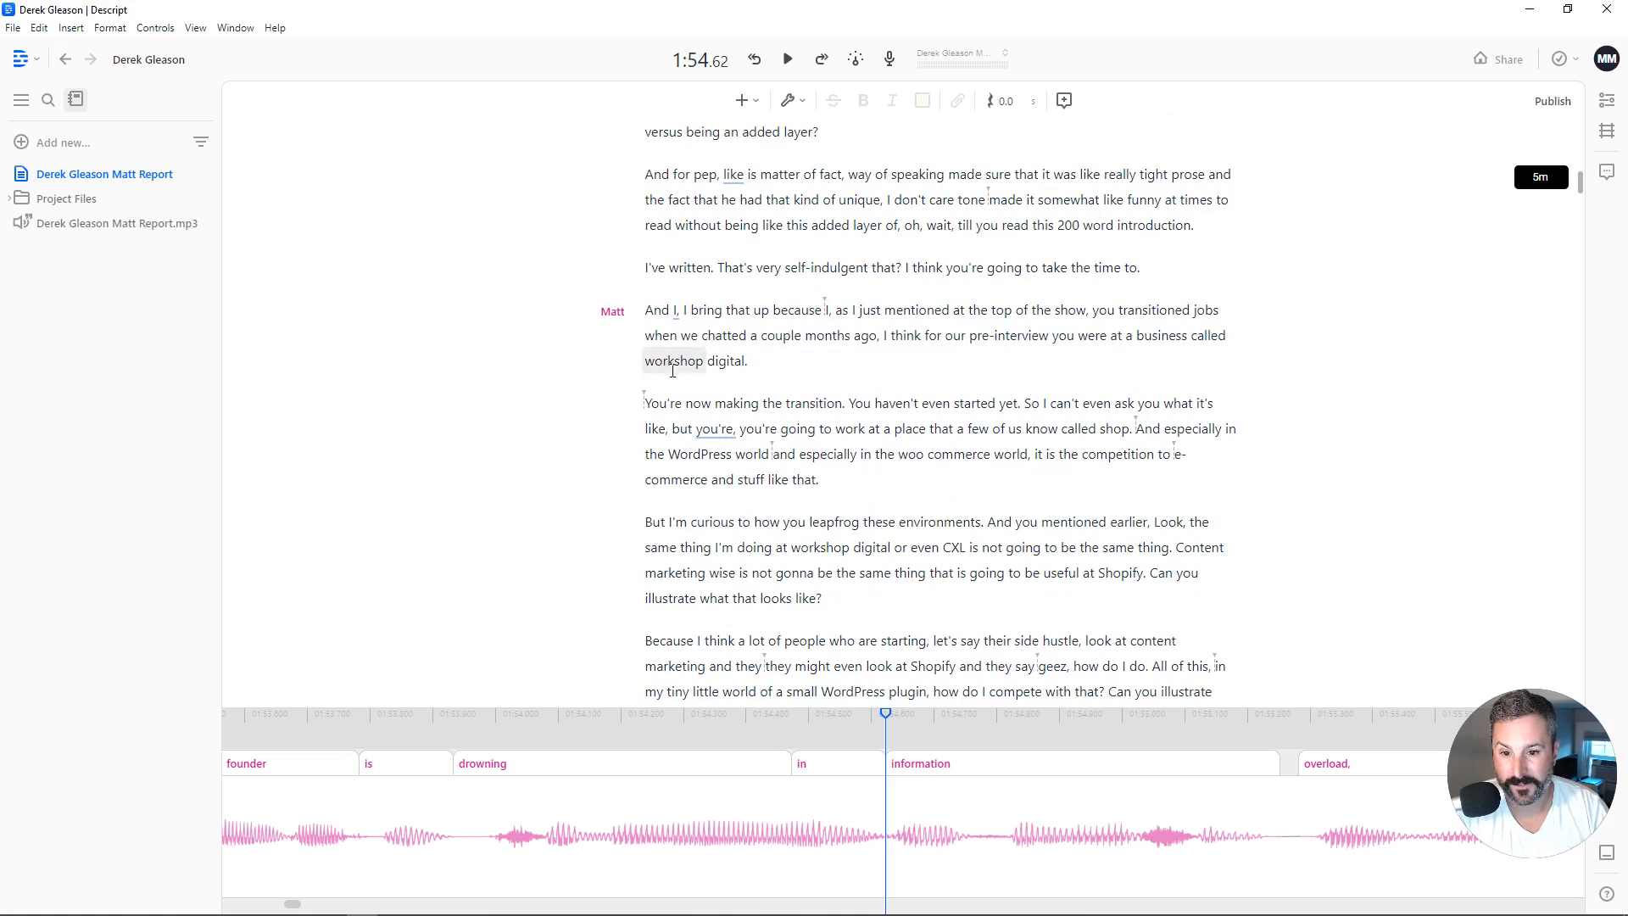
- Select the host's two paragraphs from "And I, I bring that up" through "commerce and stuff like that."
left_click(643, 522)
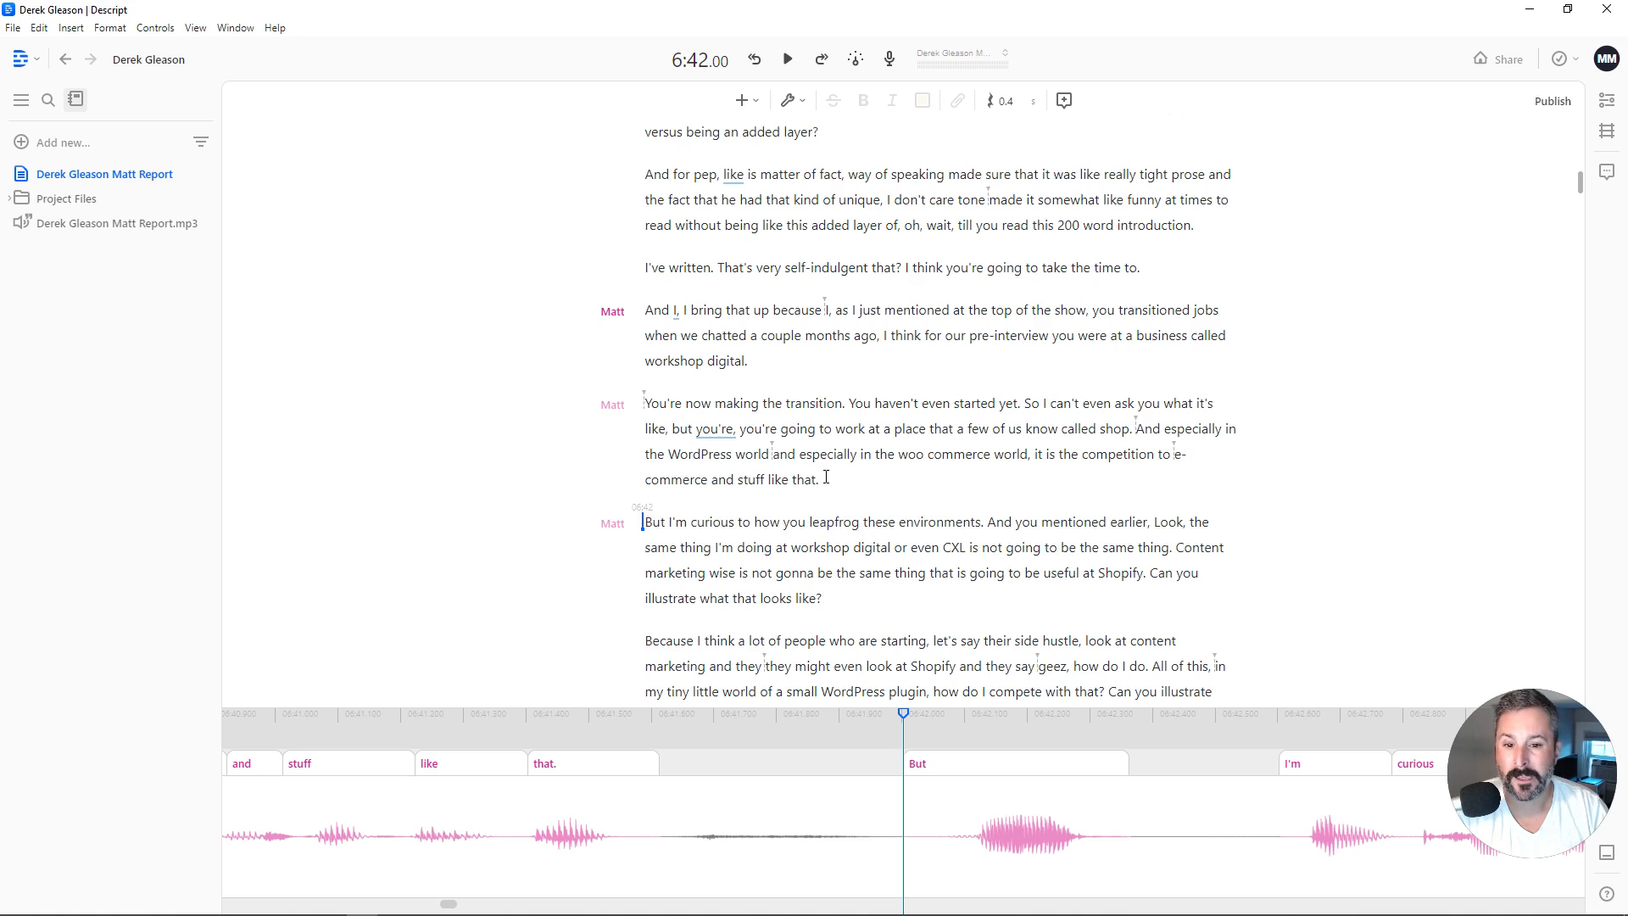
left_click_drag(827, 480, 644, 307)
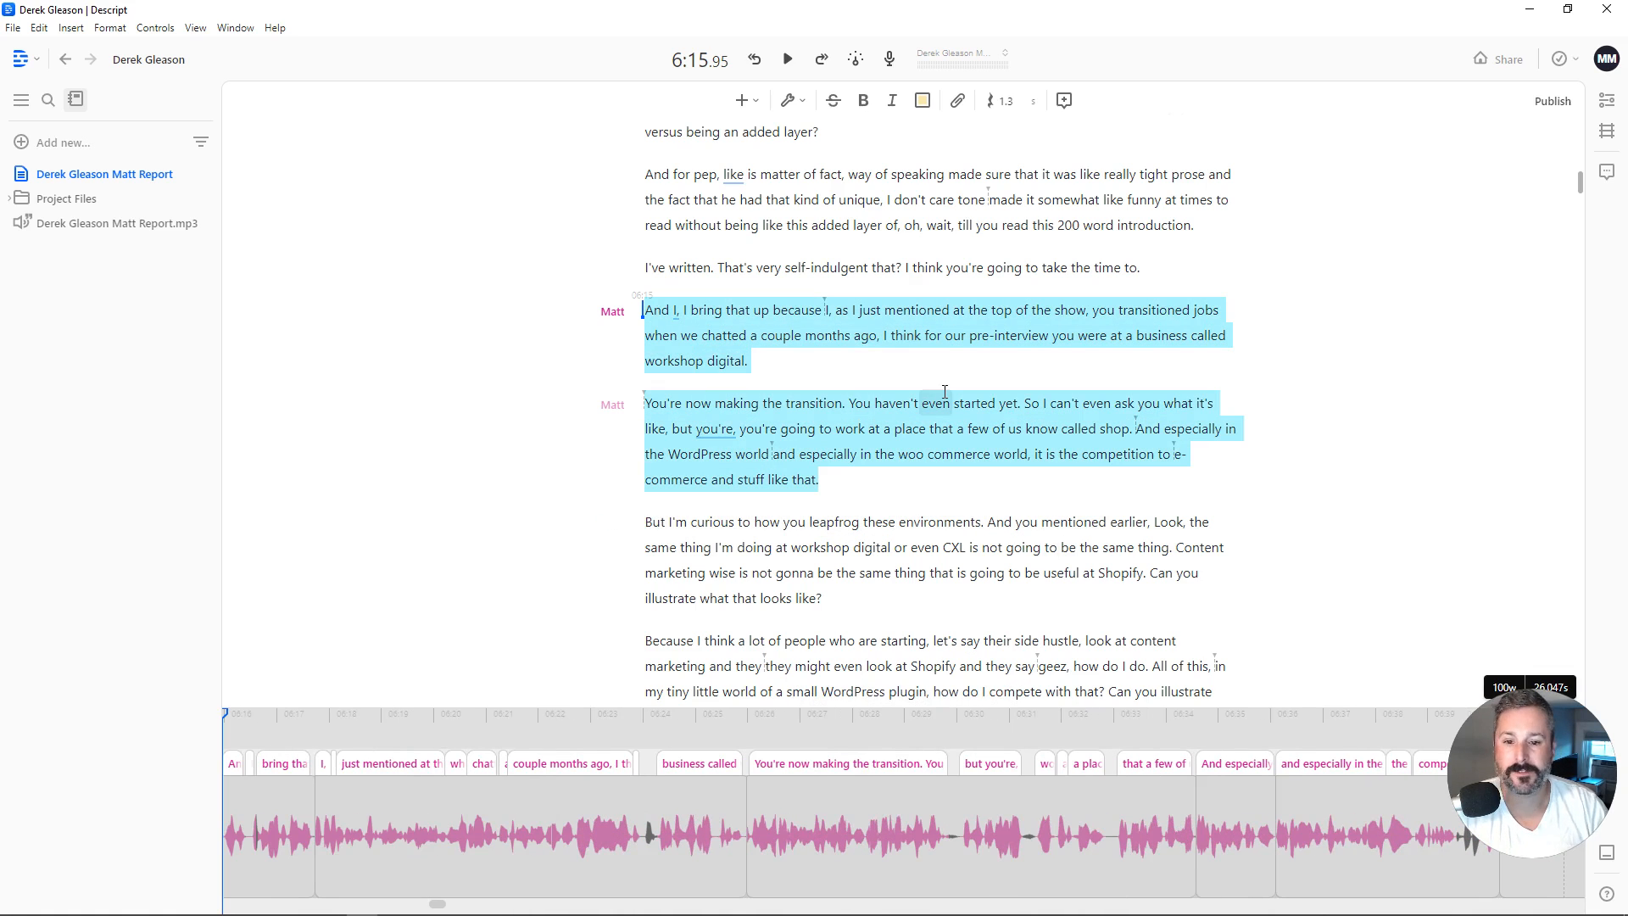